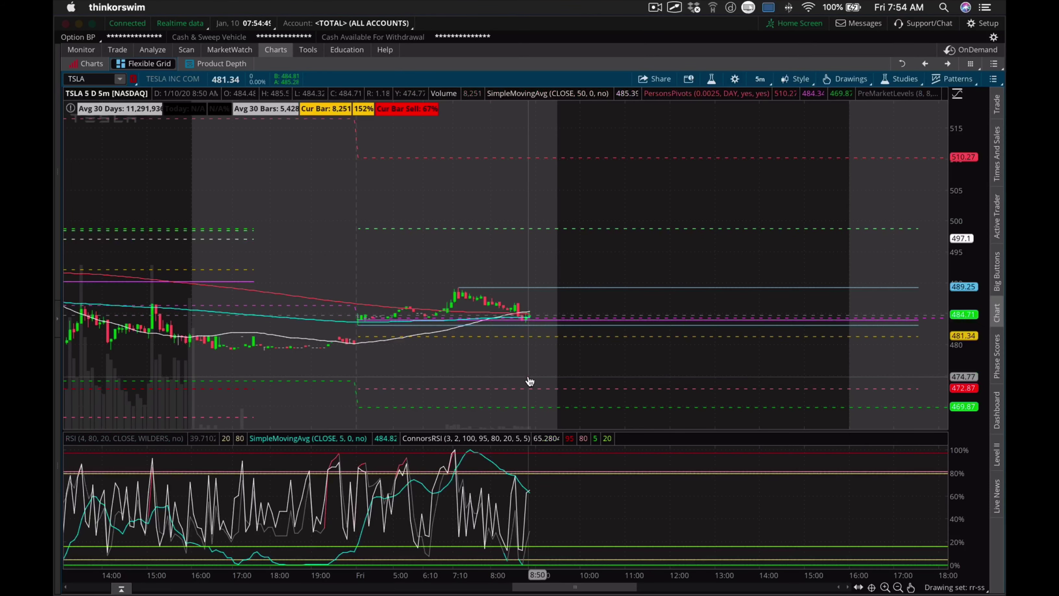
- Bring the previous session's open into view on the TSLA 5-minute chart and mark its early move and the 484 level at today's open
scroll(530, 382, up, 5)
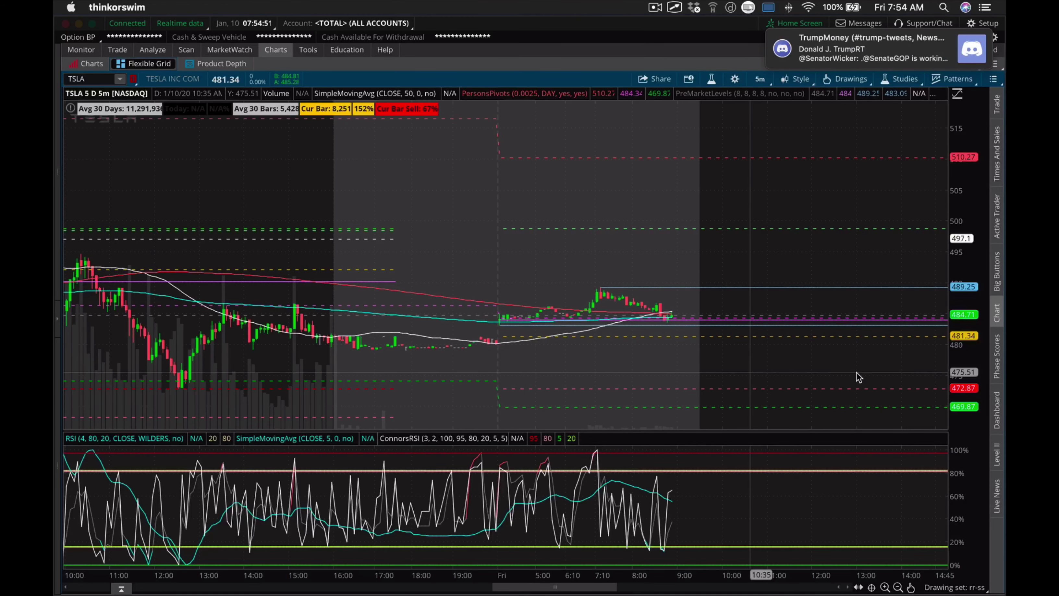
scroll(857, 373, up, 2)
scroll(857, 373, up, 2)
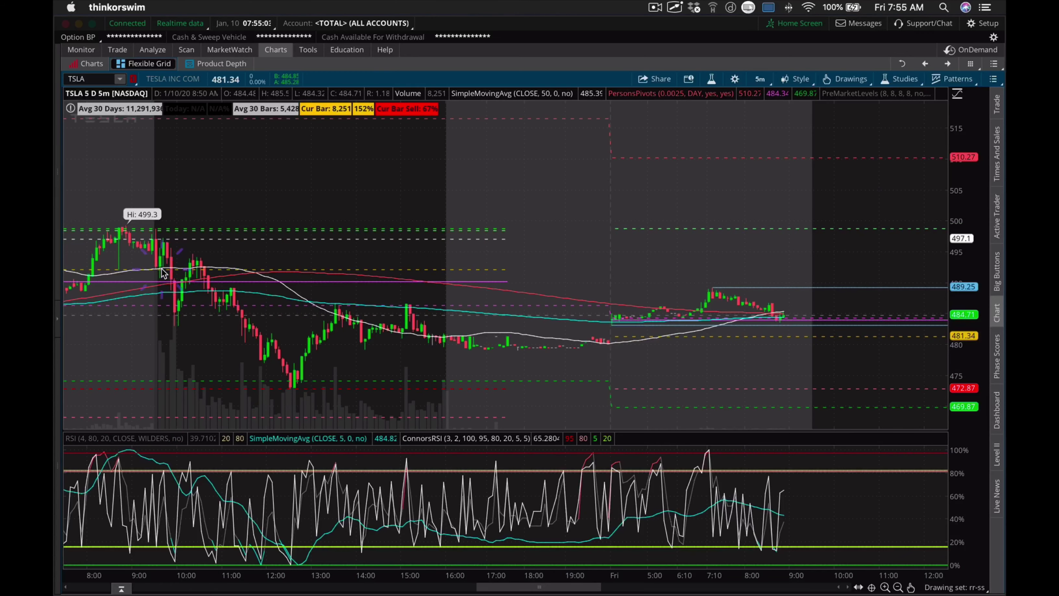
drag(162, 270, 179, 235)
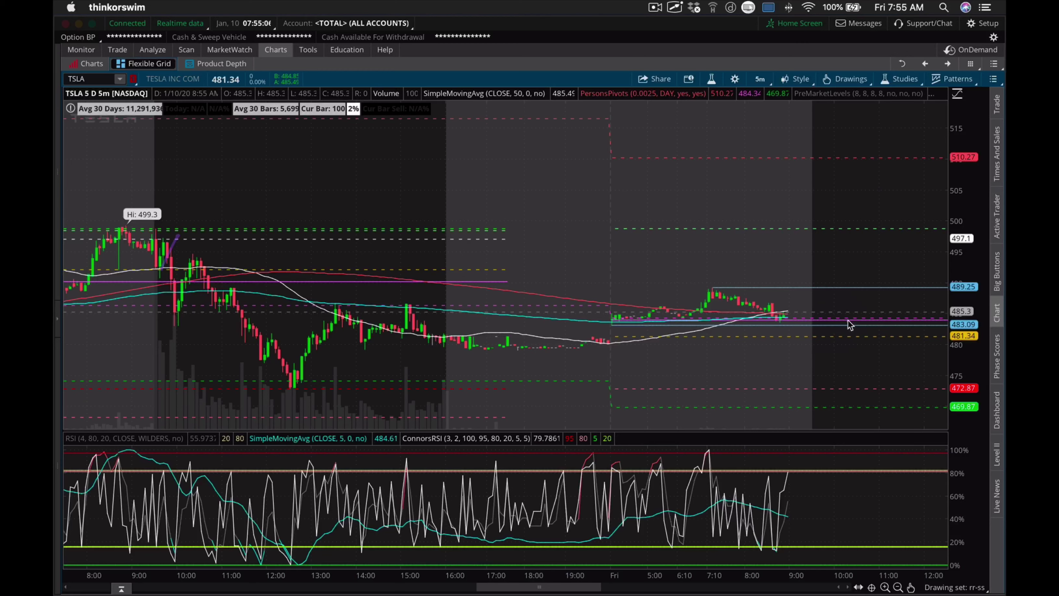
click(814, 320)
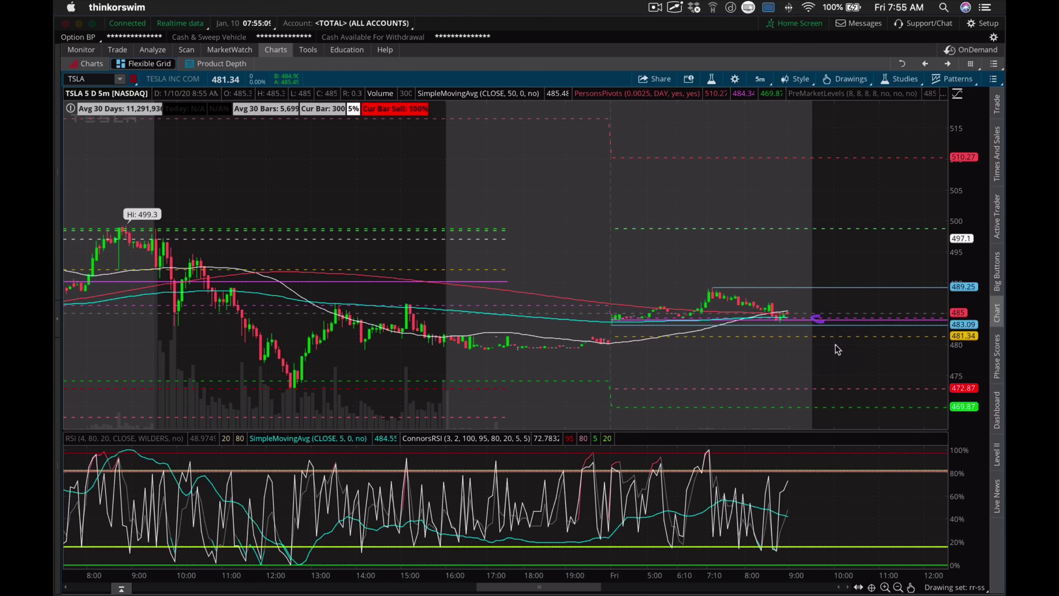
mouse_move(824, 316)
mouse_down()
mouse_move(796, 318)
mouse_move(828, 317)
mouse_up()
- Enlarge the price scale and sketch a bearish path retesting 484 from below and falling to about 478
mouse_move(959, 356)
mouse_down()
mouse_move(966, 297)
mouse_move(964, 330)
mouse_up()
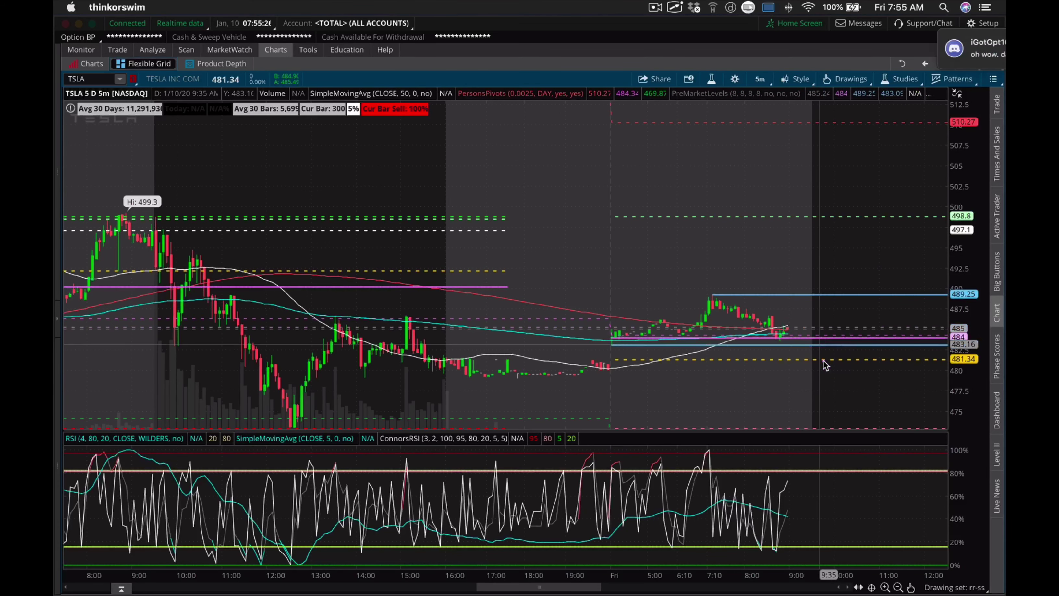
drag(824, 361, 837, 332)
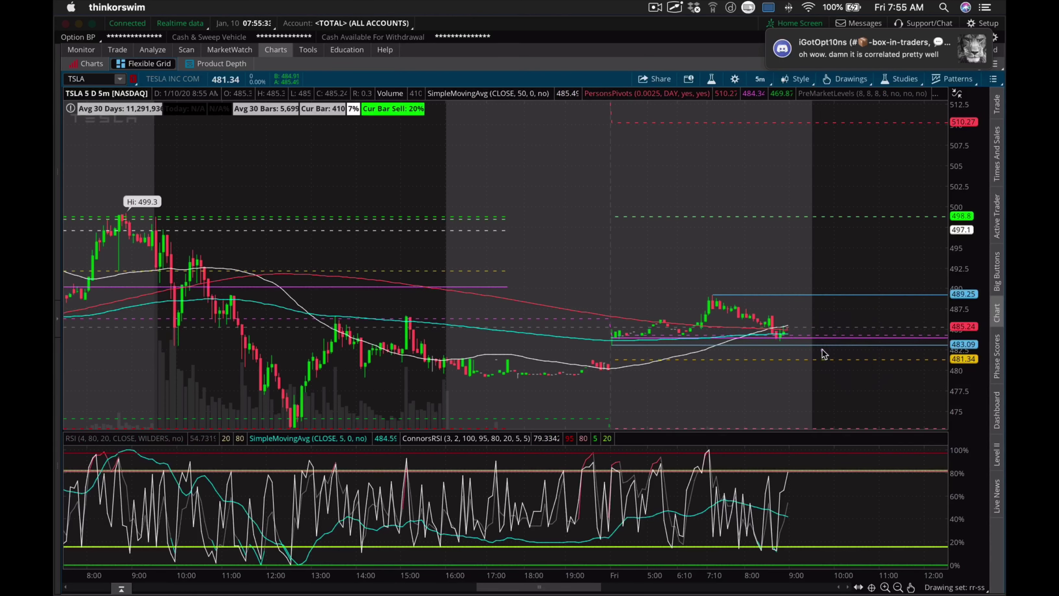
mouse_move(822, 351)
mouse_down()
mouse_move(847, 342)
mouse_move(862, 385)
mouse_up()
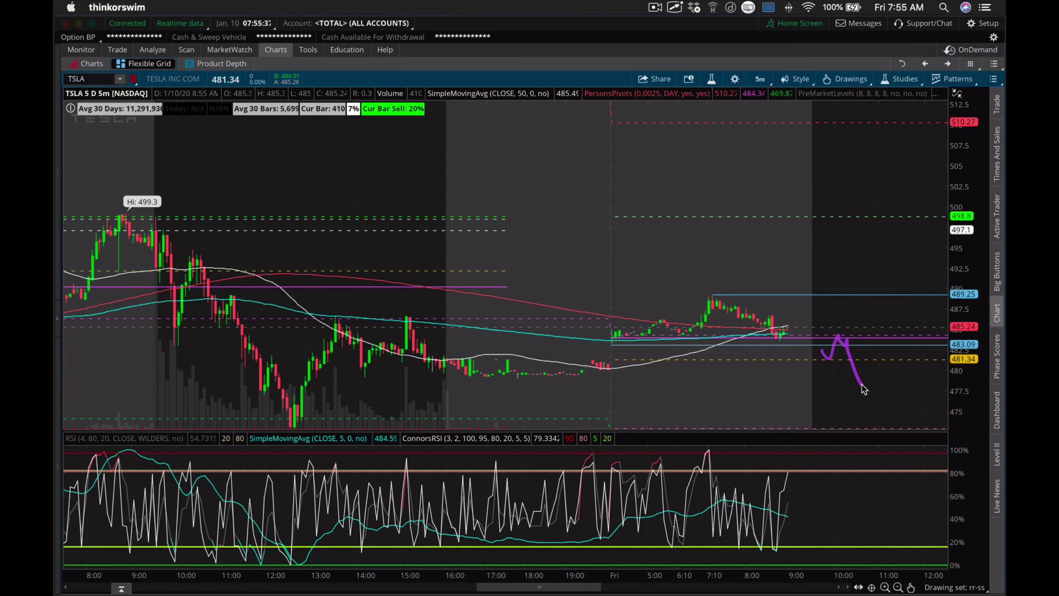
- Sketch a bullish path that dips to about 482 at the open and climbs through 489.25 towards 498.8
drag(826, 352, 879, 264)
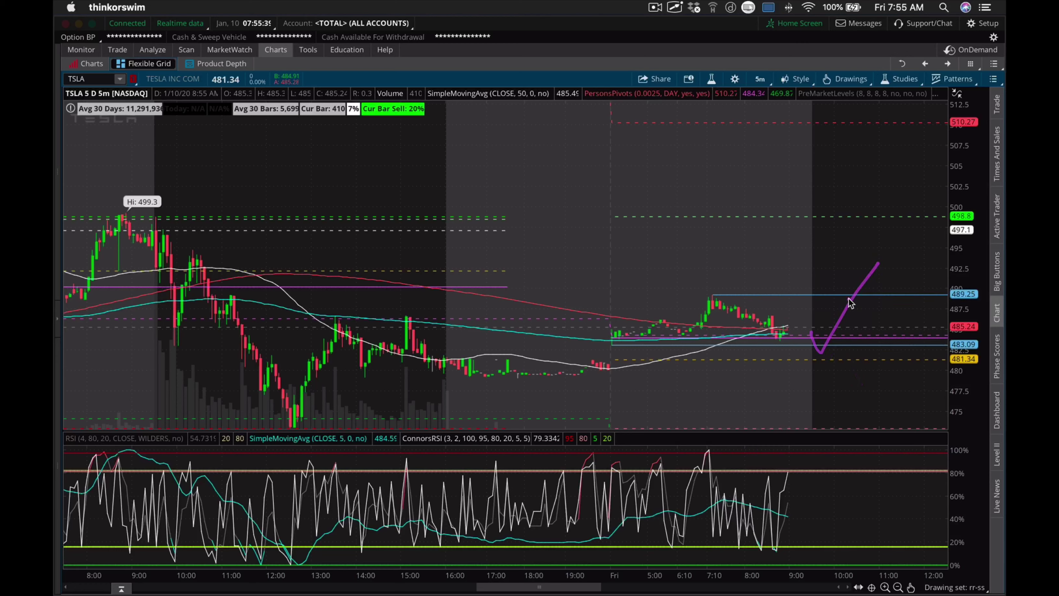
mouse_move(815, 331)
mouse_down()
mouse_move(836, 361)
mouse_move(909, 225)
mouse_up()
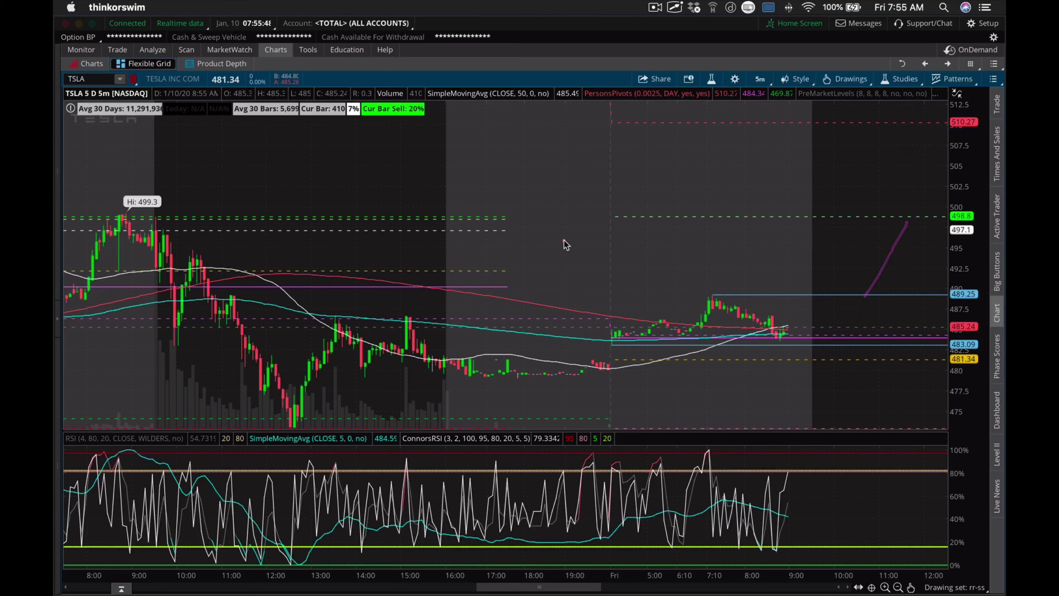
- Examine the previous session's opening swings and the rebound around 10:30 on the TSLA 5-minute chart
mouse_move(486, 271)
mouse_down()
mouse_move(740, 259)
mouse_move(766, 274)
mouse_up()
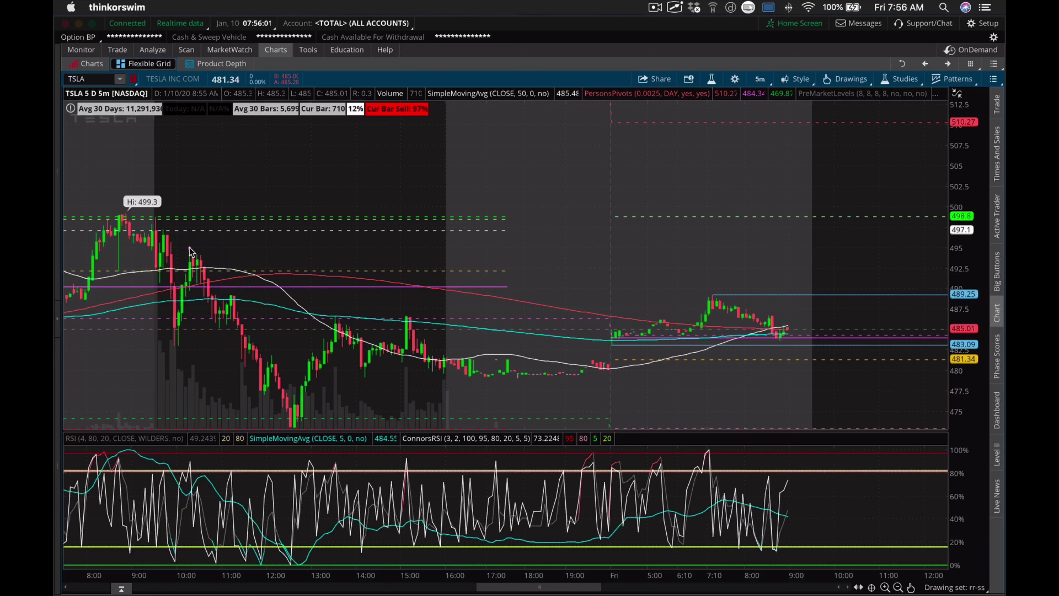
mouse_move(188, 250)
mouse_down()
mouse_move(224, 251)
mouse_move(227, 273)
mouse_move(167, 264)
mouse_up()
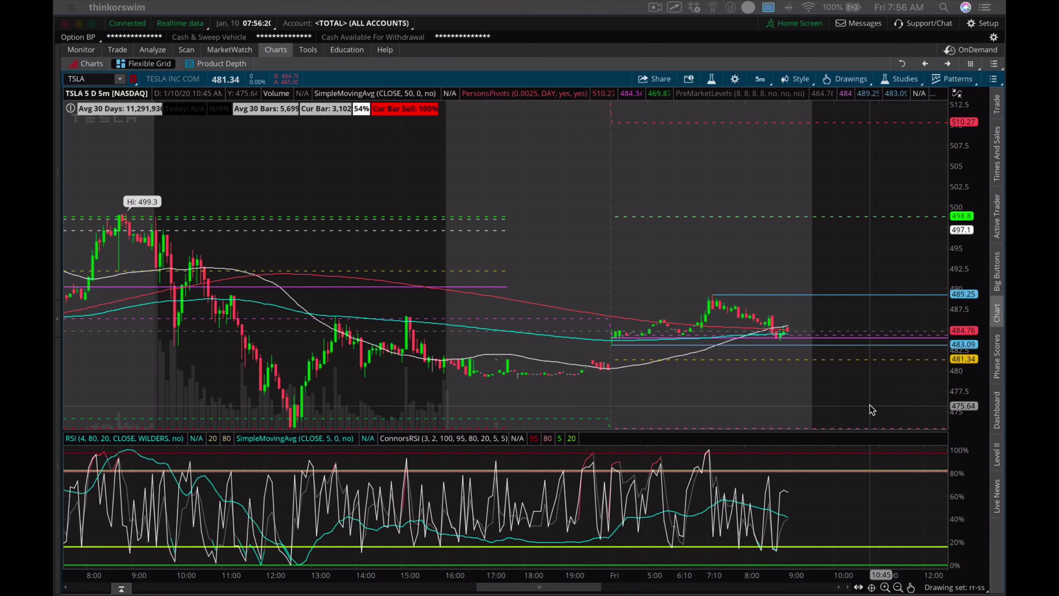
scroll(870, 405, right, 3)
scroll(871, 405, right, 1)
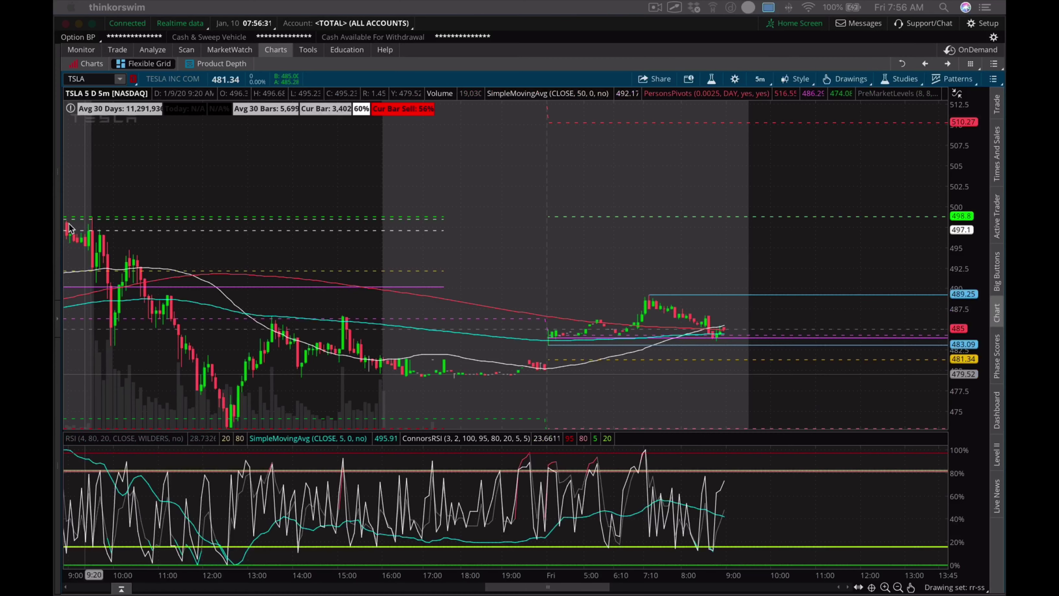
click(100, 232)
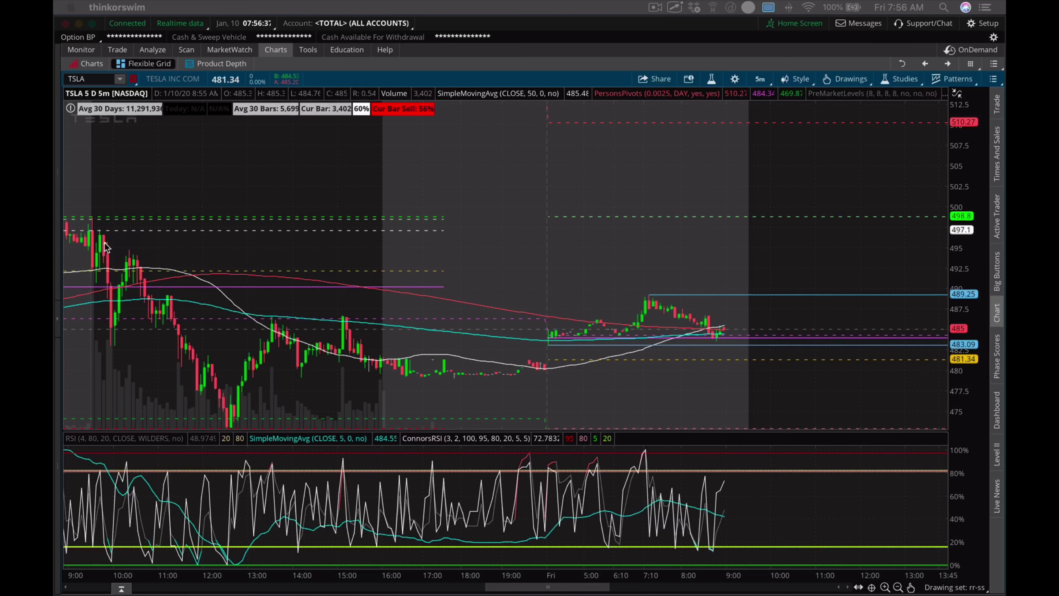
click(127, 263)
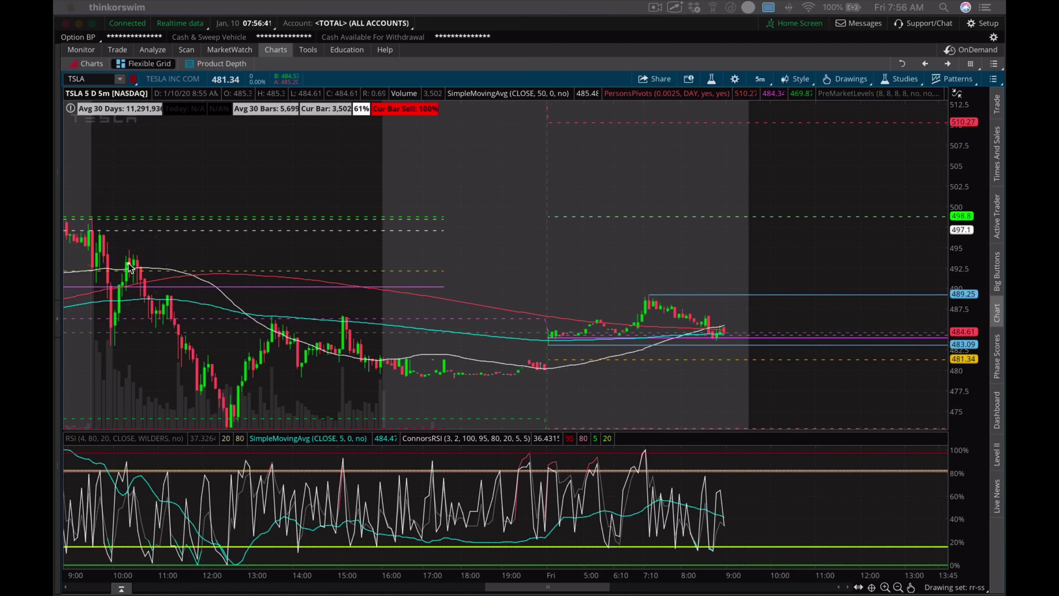
click(125, 260)
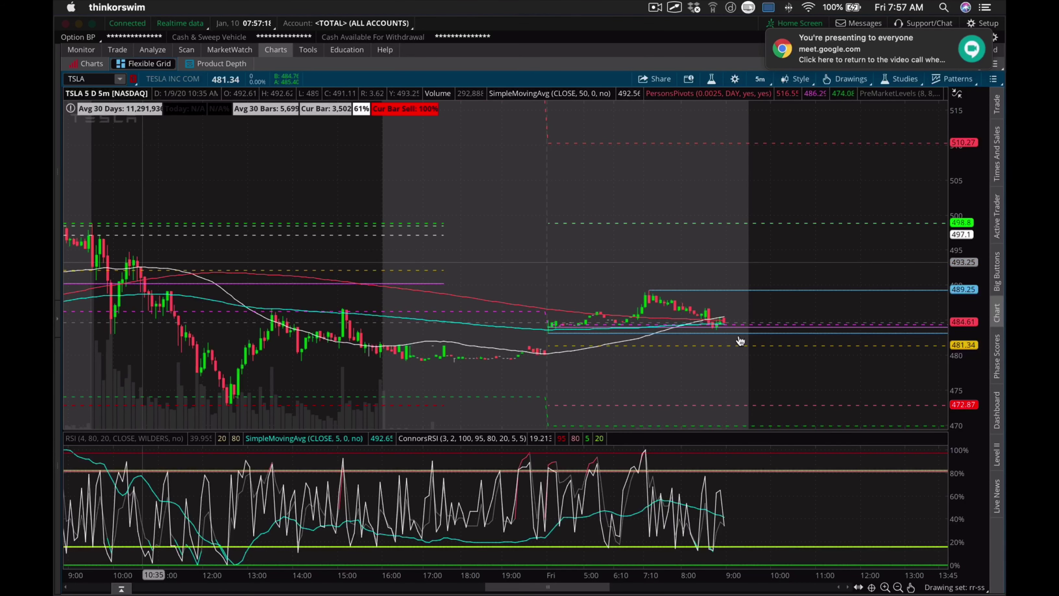
- Sketch an upward path after today's open from a dip near 481.34 to about 495, ending in an arrowhead
mouse_move(750, 316)
mouse_down()
mouse_move(760, 343)
mouse_move(819, 250)
mouse_up()
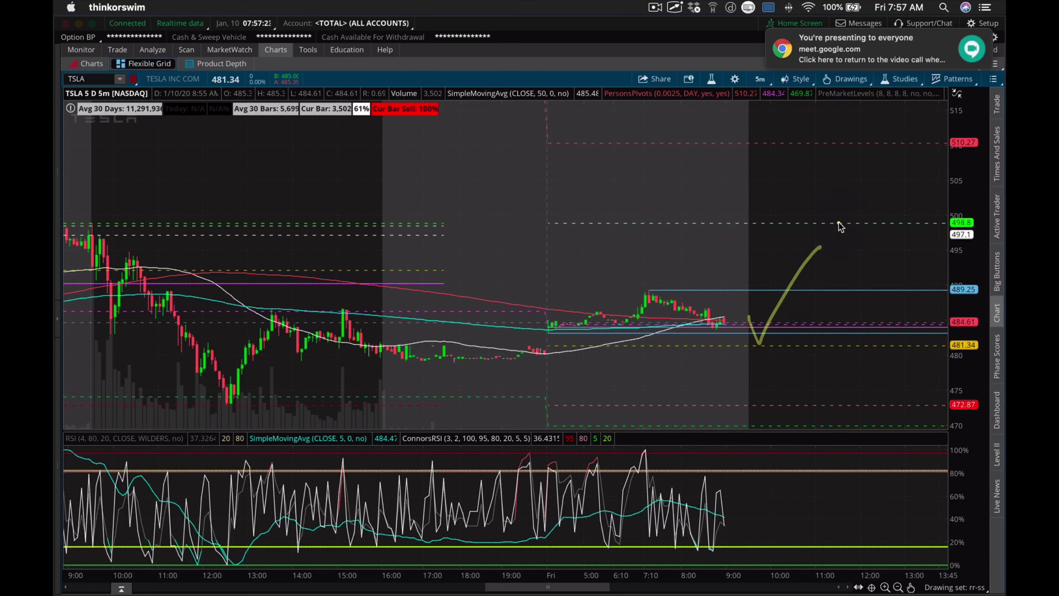
mouse_move(798, 248)
mouse_down()
mouse_move(829, 244)
mouse_move(826, 267)
mouse_up()
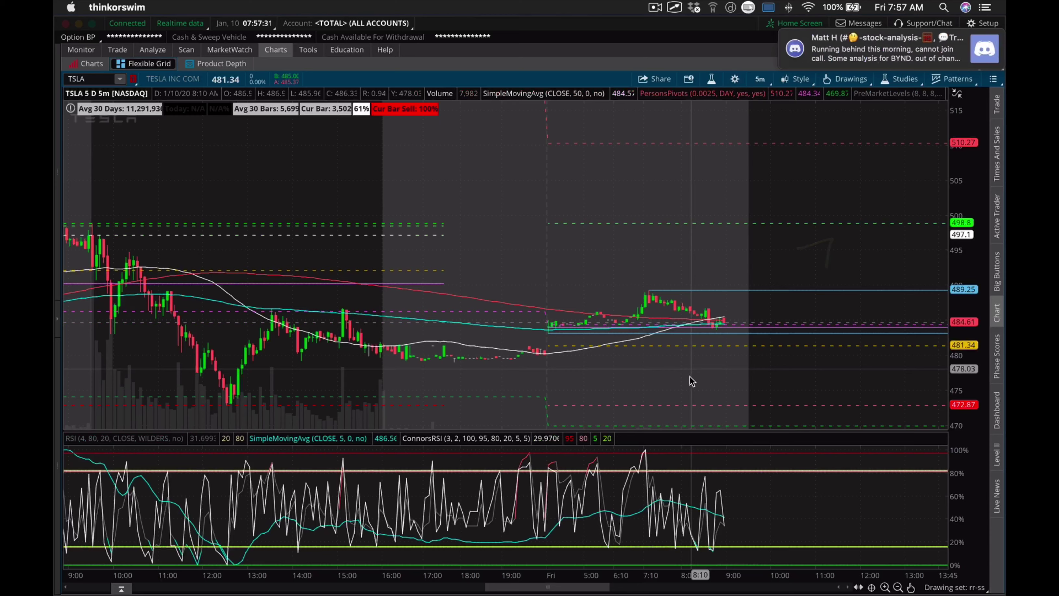
- Check the latest candle on TSLA's daily chart and return to the 5-minute grid chart
click(73, 67)
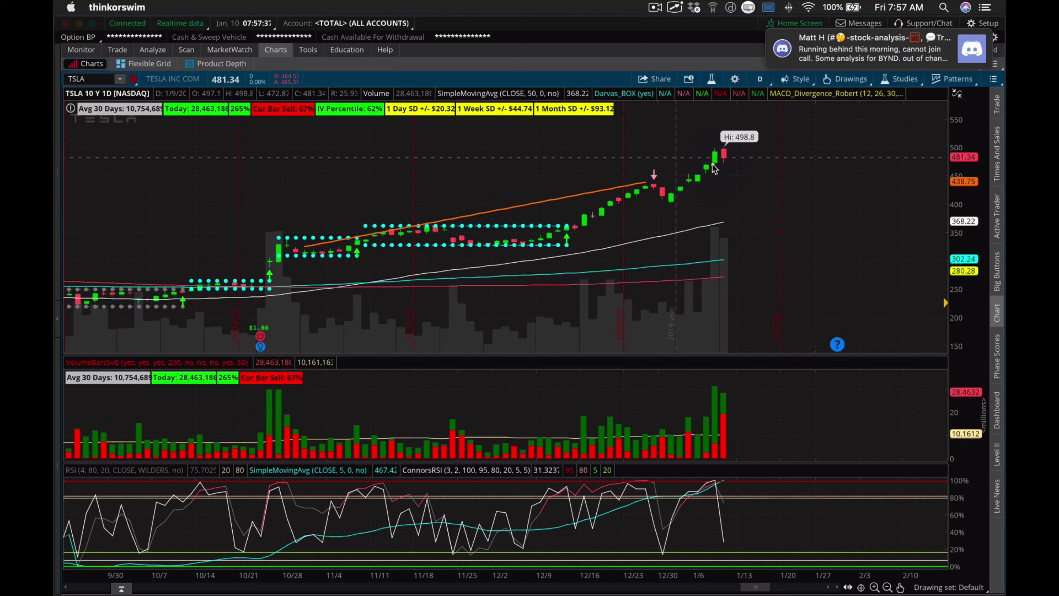
drag(727, 162, 734, 162)
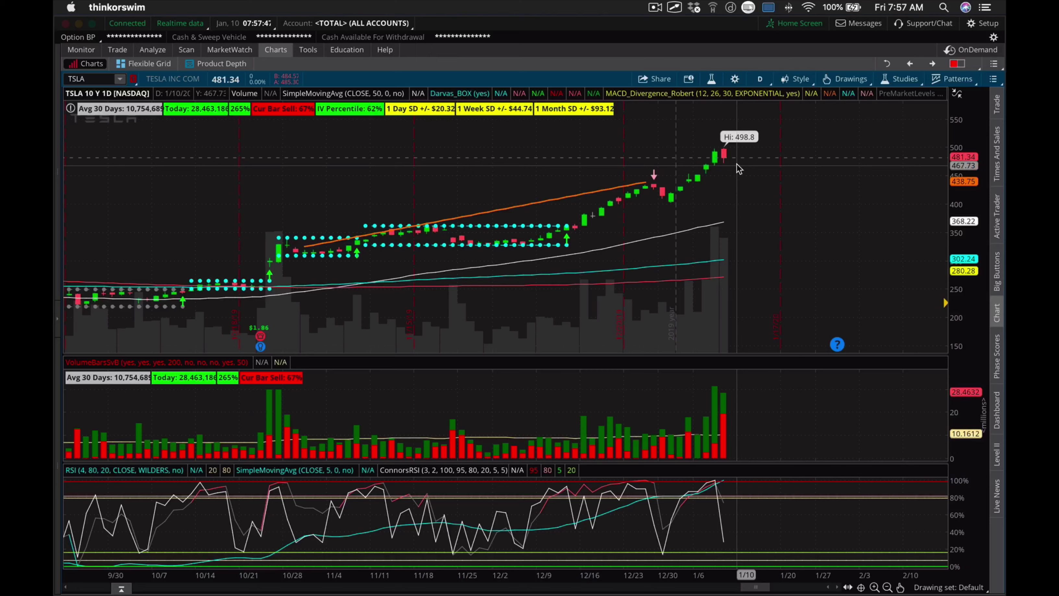
click(153, 64)
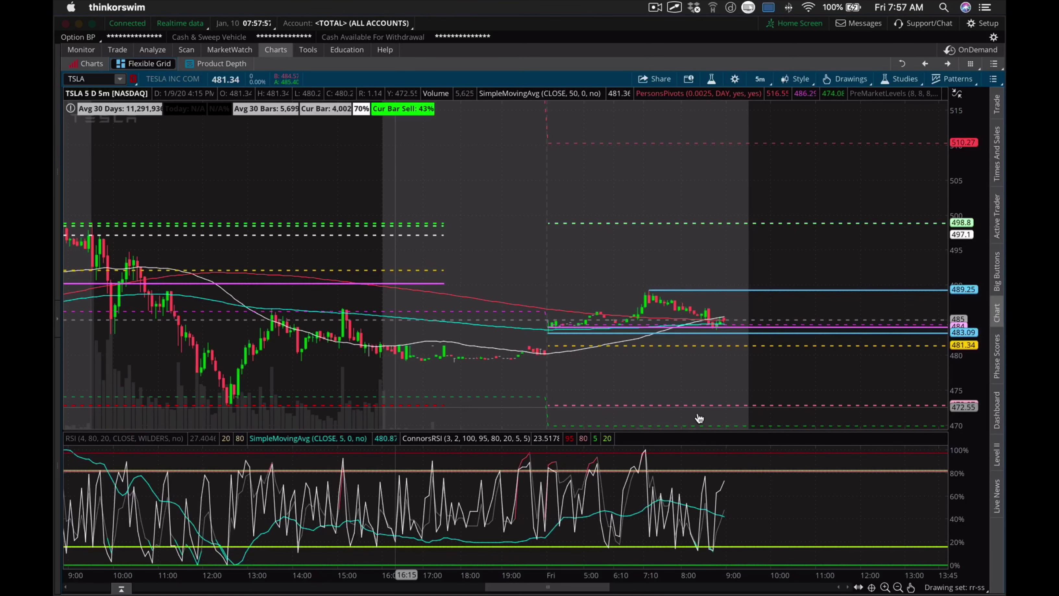
- Widen the visible price range and mark the 481.34 level and the downside area near 472.87 after today's open
drag(973, 353, 855, 383)
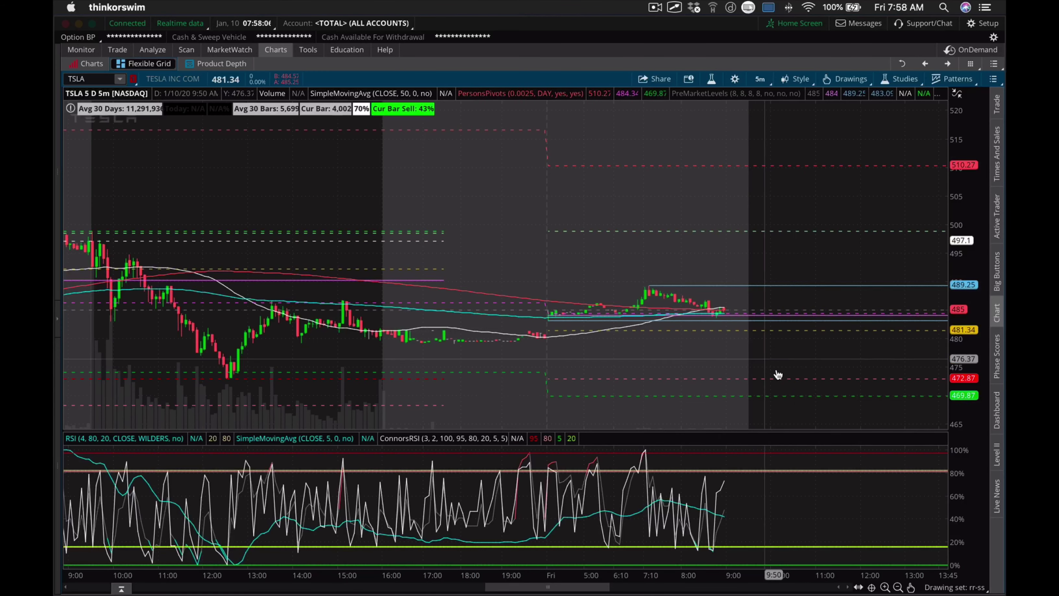
click(771, 331)
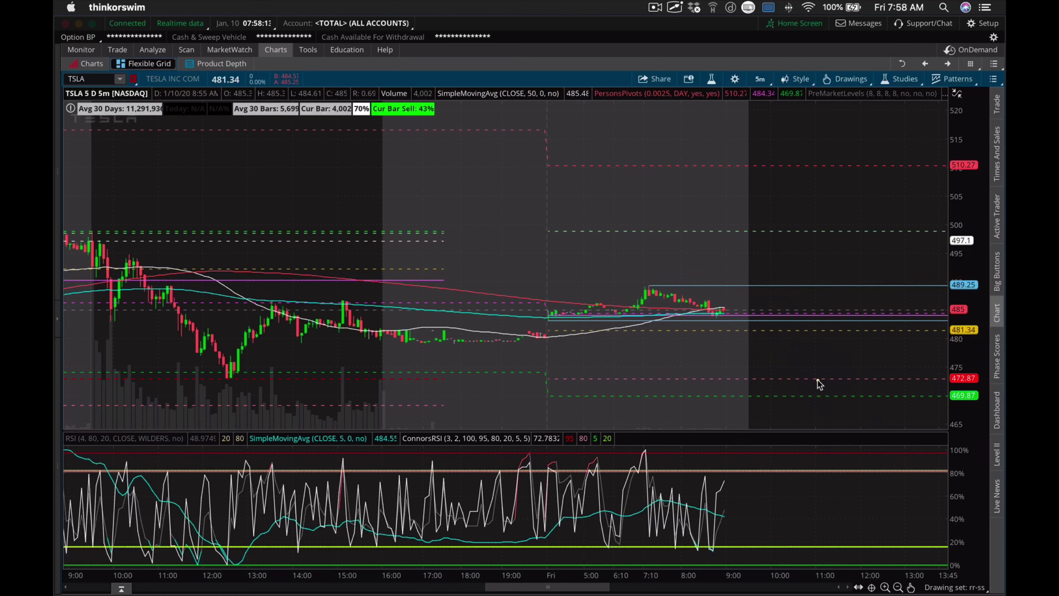
mouse_move(813, 380)
mouse_down()
mouse_move(803, 378)
mouse_move(825, 364)
mouse_up()
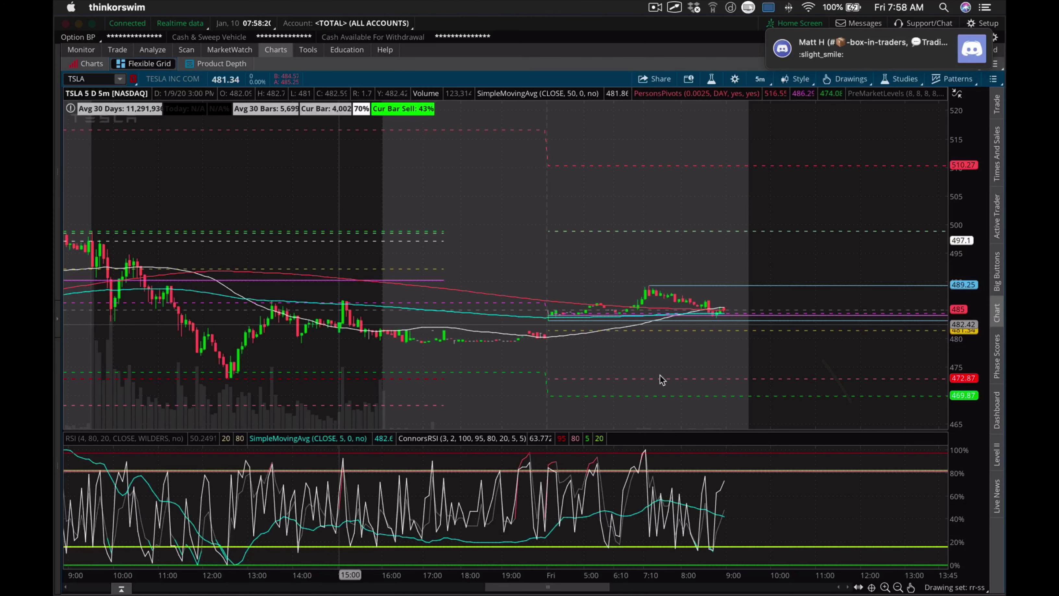
mouse_move(774, 377)
mouse_down()
mouse_move(751, 376)
mouse_move(777, 333)
mouse_move(745, 353)
mouse_move(780, 385)
mouse_move(751, 346)
mouse_move(776, 334)
mouse_up()
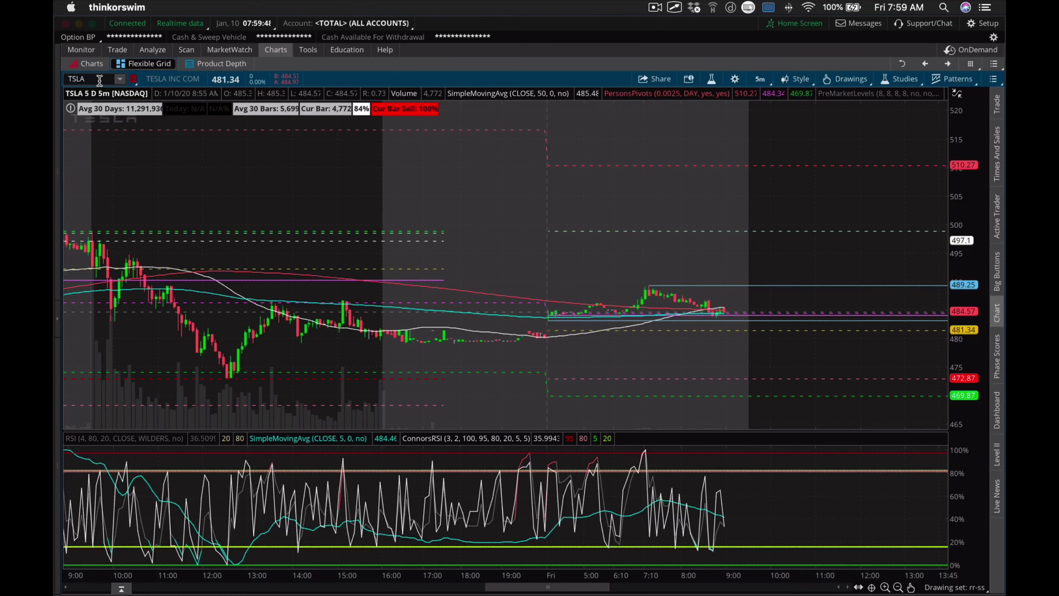
- Load the symbol ROKU into the 5-minute chart
click(99, 79)
text(ROKU)
key(Return)
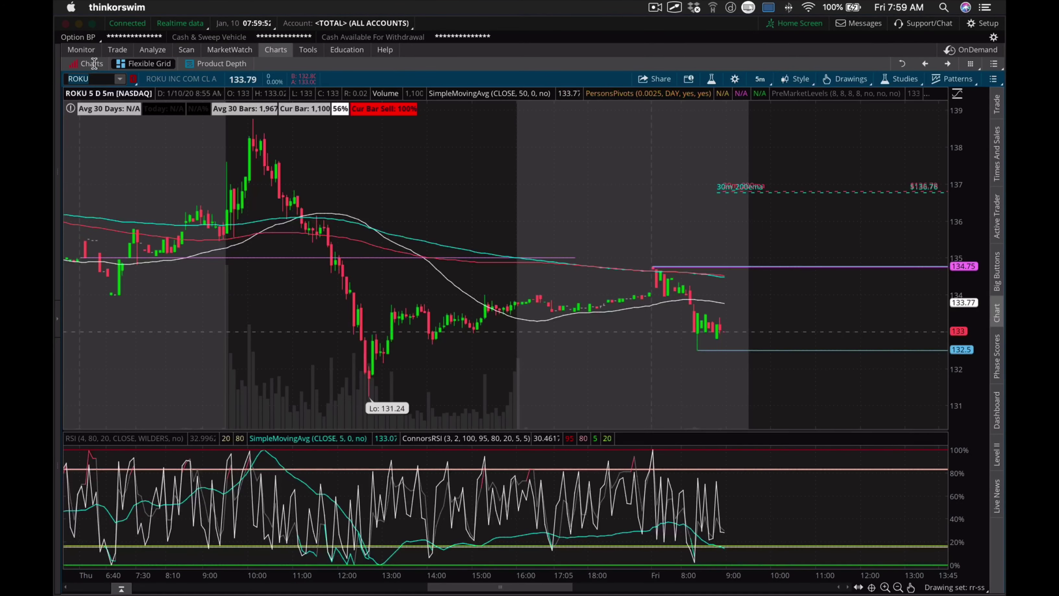
- Check the latest candle on ROKU's daily chart against its box range and return to the 5-minute grid chart
click(95, 63)
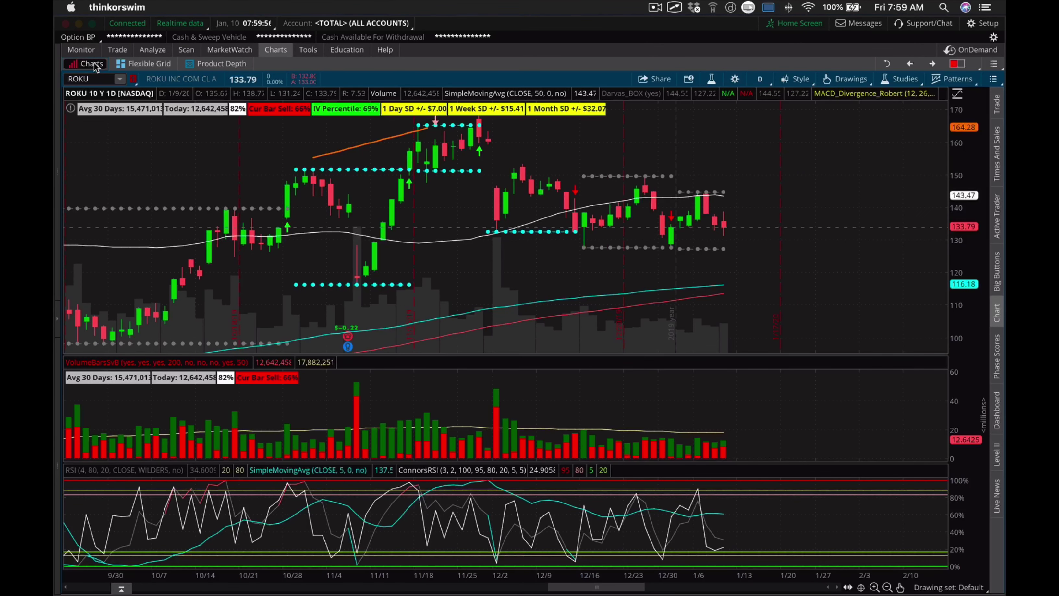
click(727, 250)
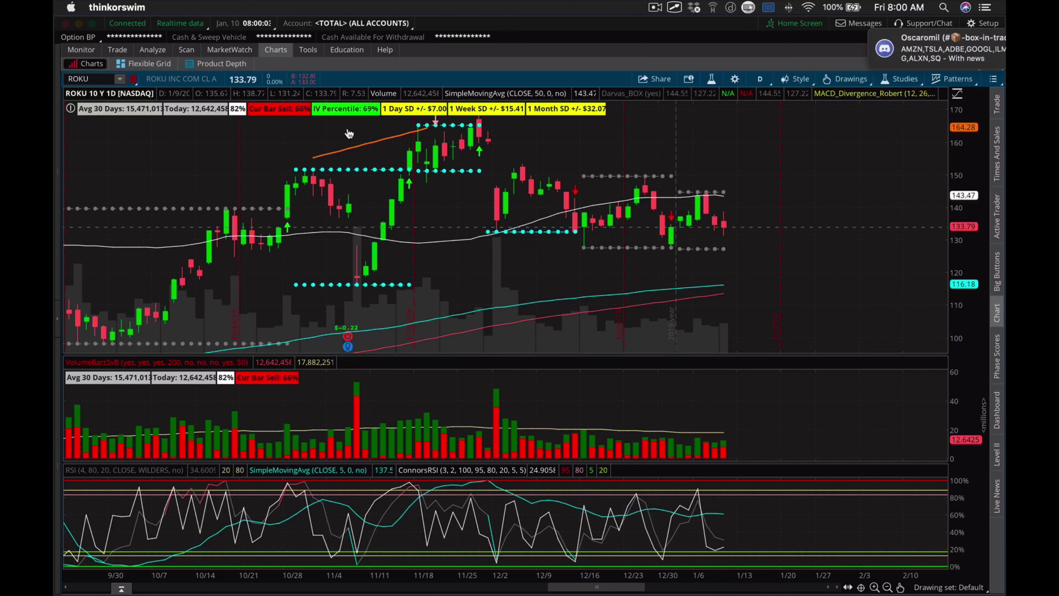
click(151, 63)
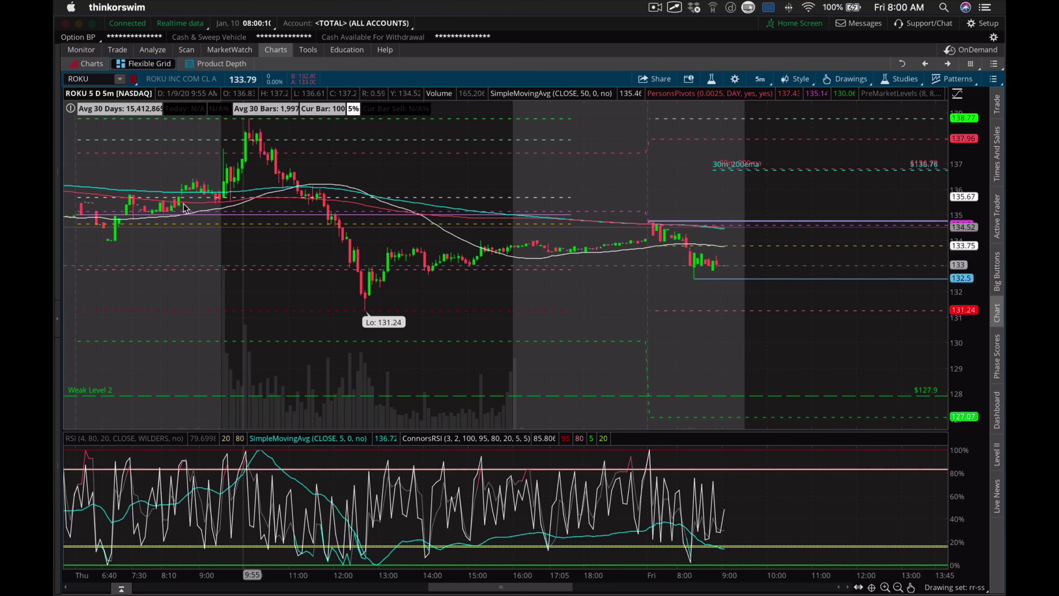
- Examine ROKU's 5-minute price action from the earlier sessions through today's premarket, marking the move into Thursday's open
scroll(179, 221, up, 5)
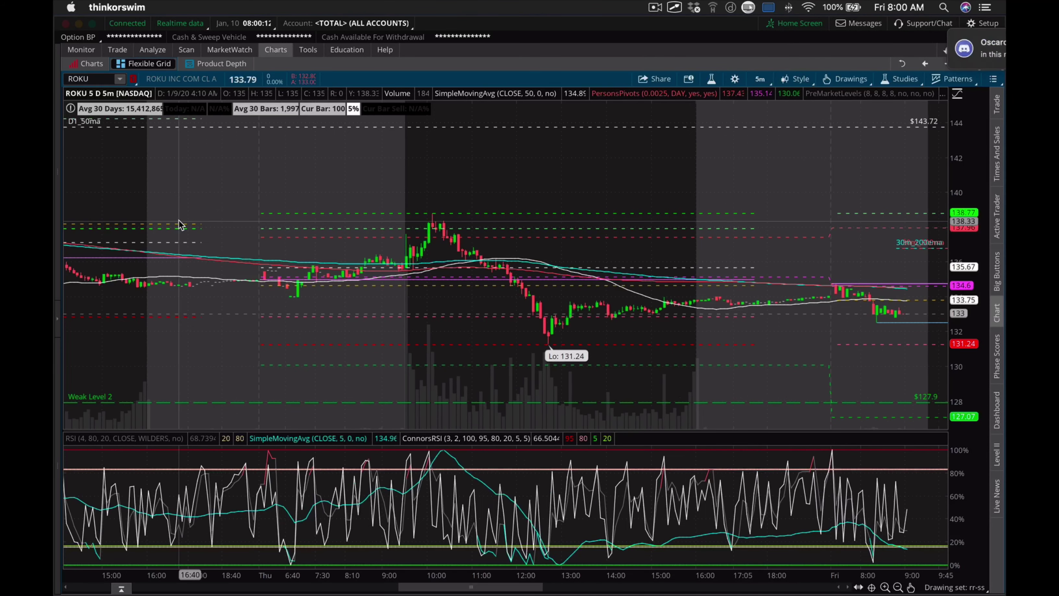
scroll(179, 220, down, 5)
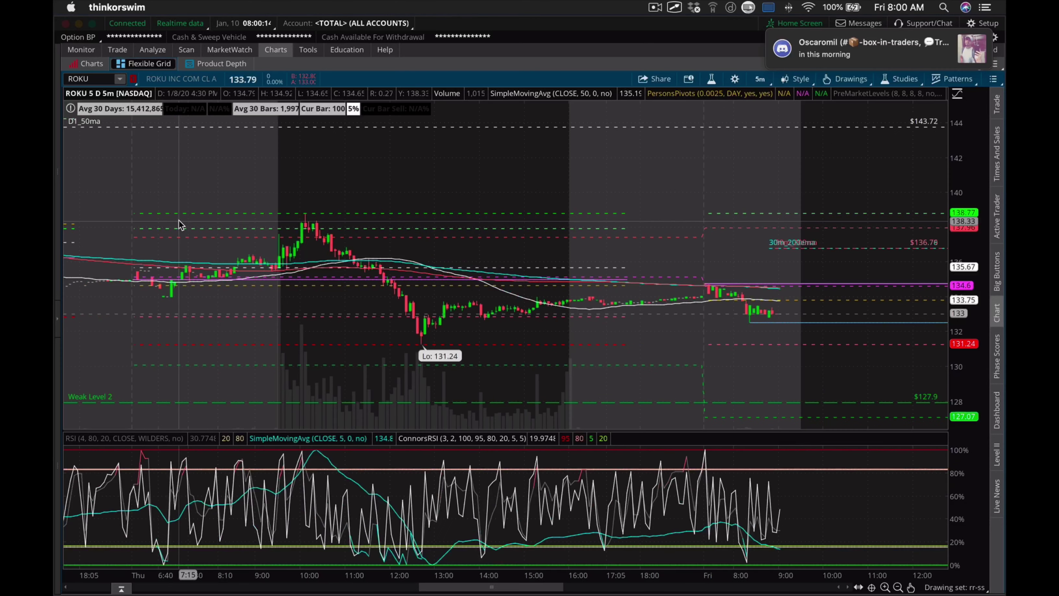
scroll(179, 220, up, 8)
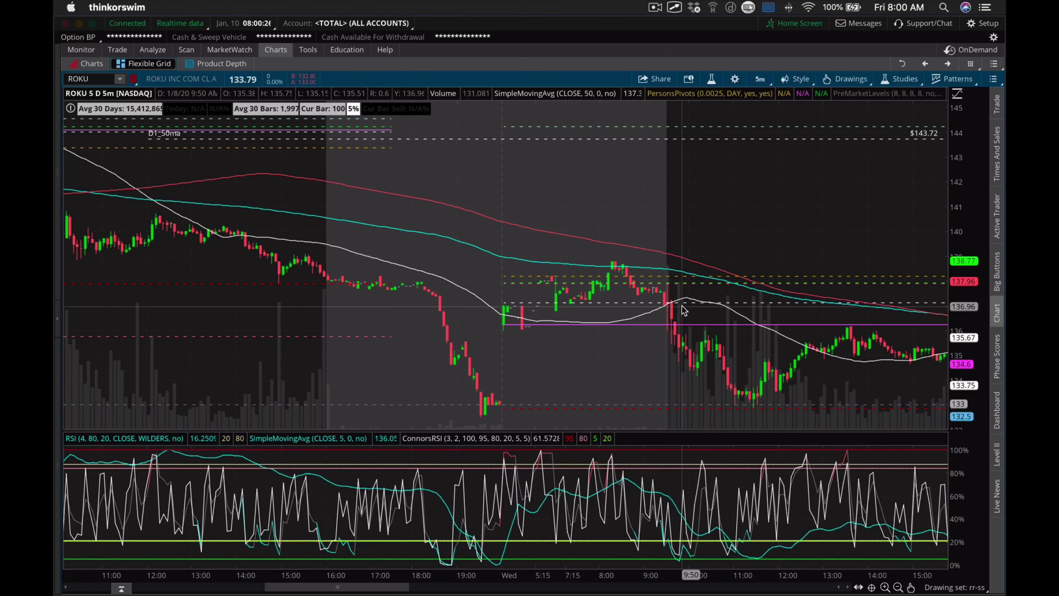
scroll(683, 307, right, 10)
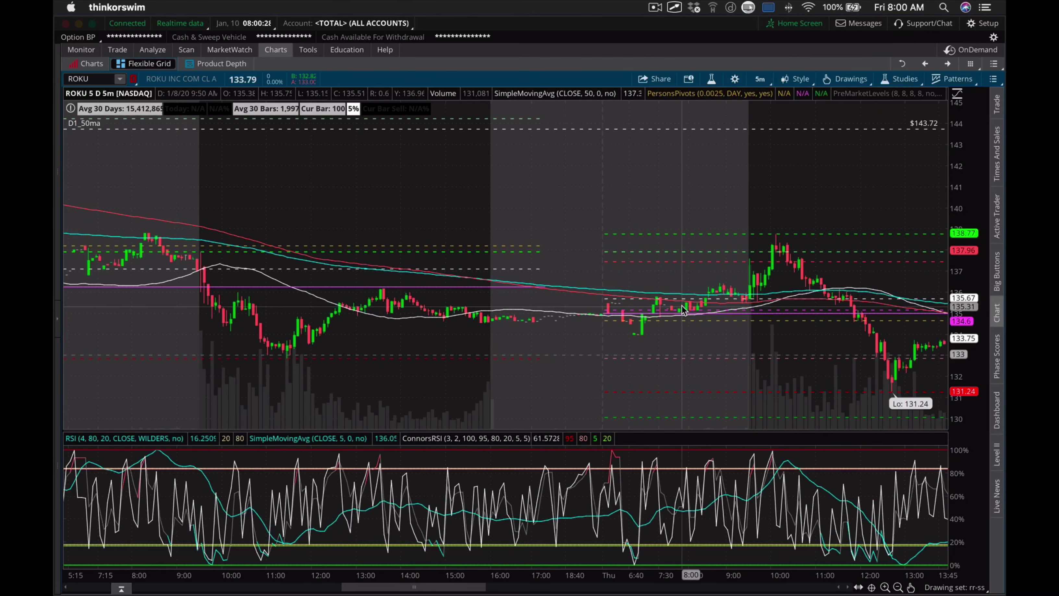
scroll(682, 306, right, 5)
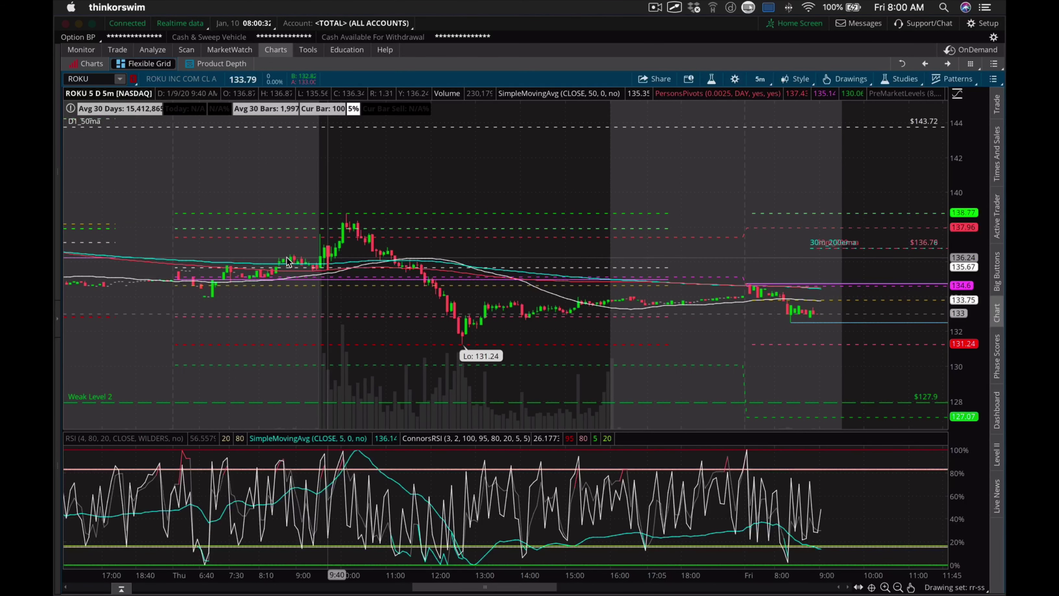
drag(287, 253, 323, 254)
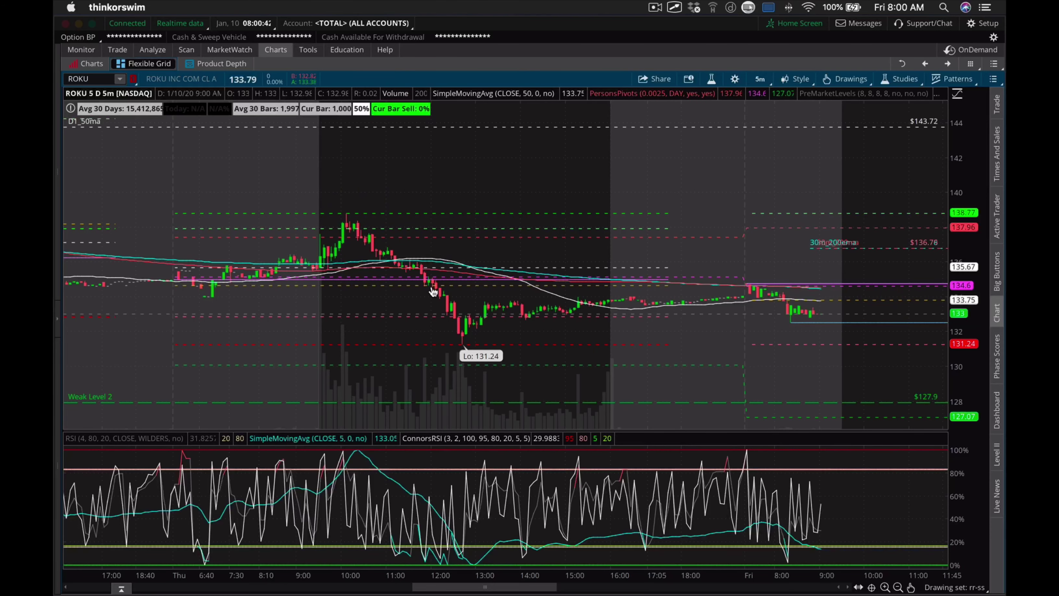
drag(644, 333, 491, 333)
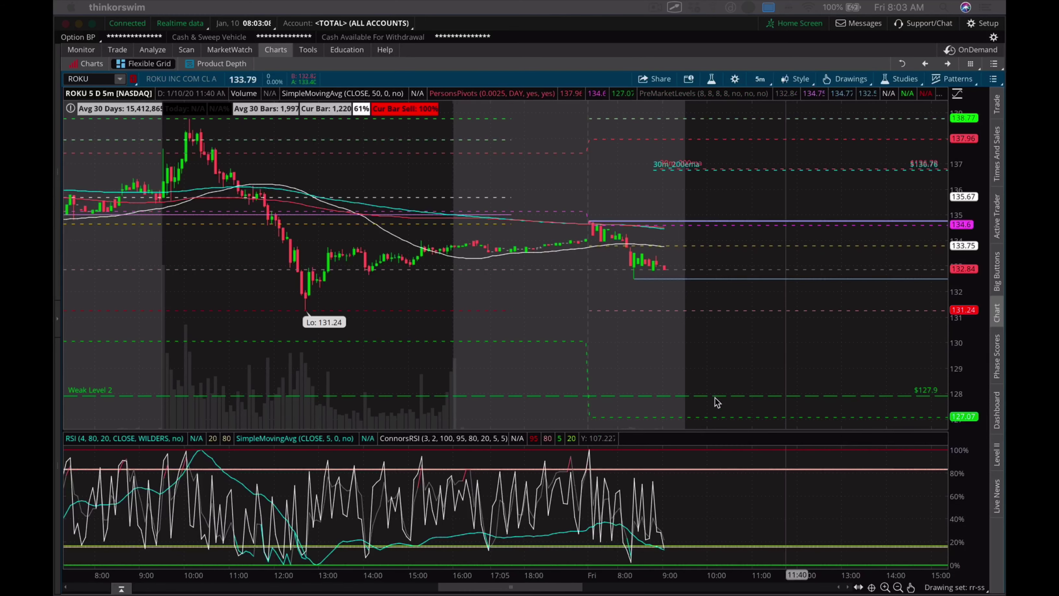
- Sketch a possible bounce off the Weak Level 2 line at 127.9 on ROKU's 5-minute chart and open its daily chart
drag(707, 369, 715, 394)
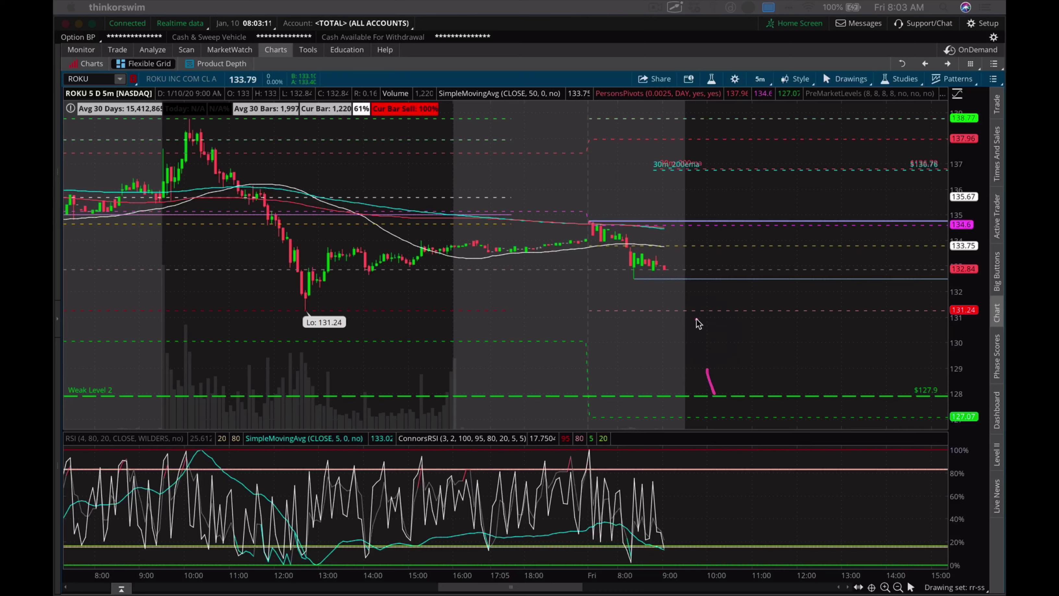
mouse_move(707, 371)
mouse_down()
mouse_move(717, 398)
mouse_move(764, 329)
mouse_up()
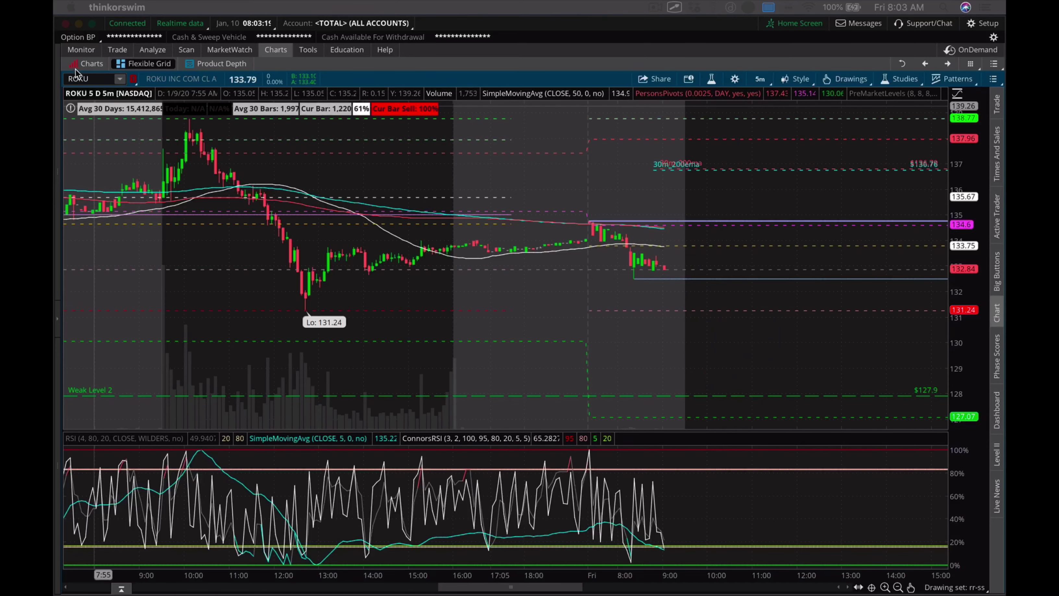
click(86, 63)
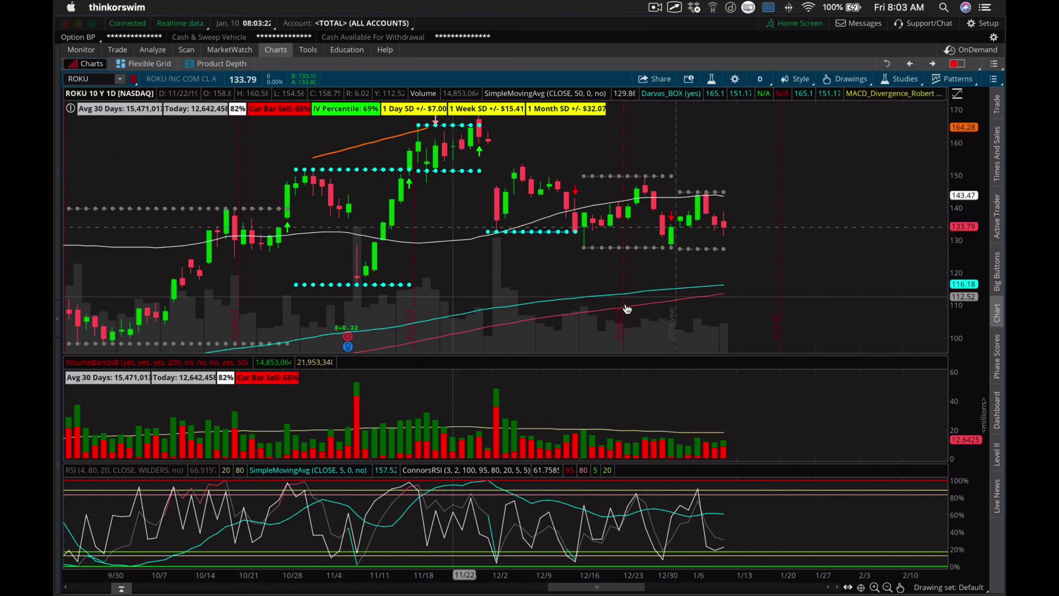
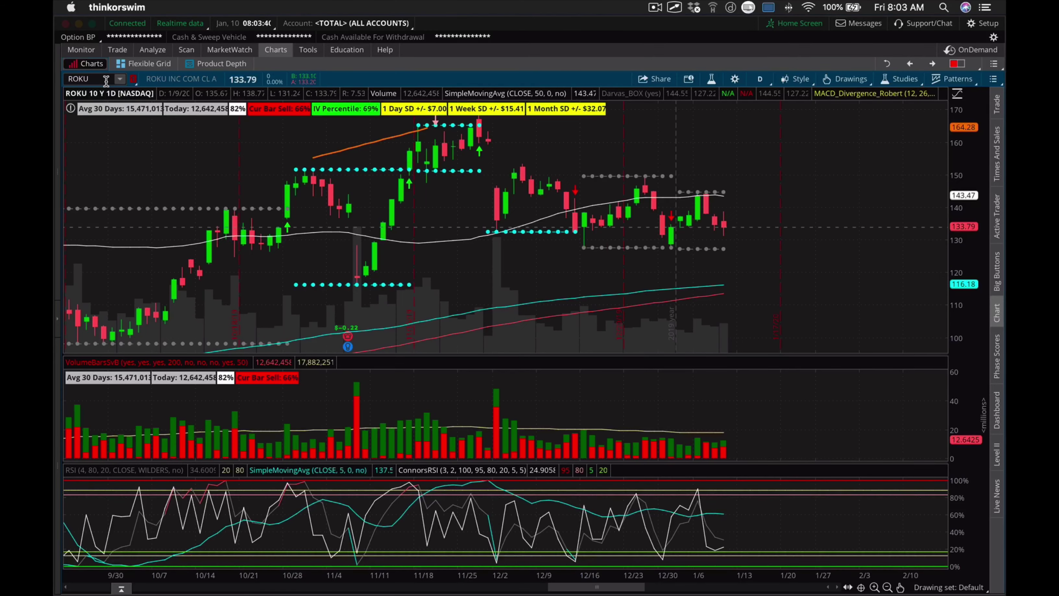
- Load the symbol AMZN into the chart in place of ROKU
click(105, 80)
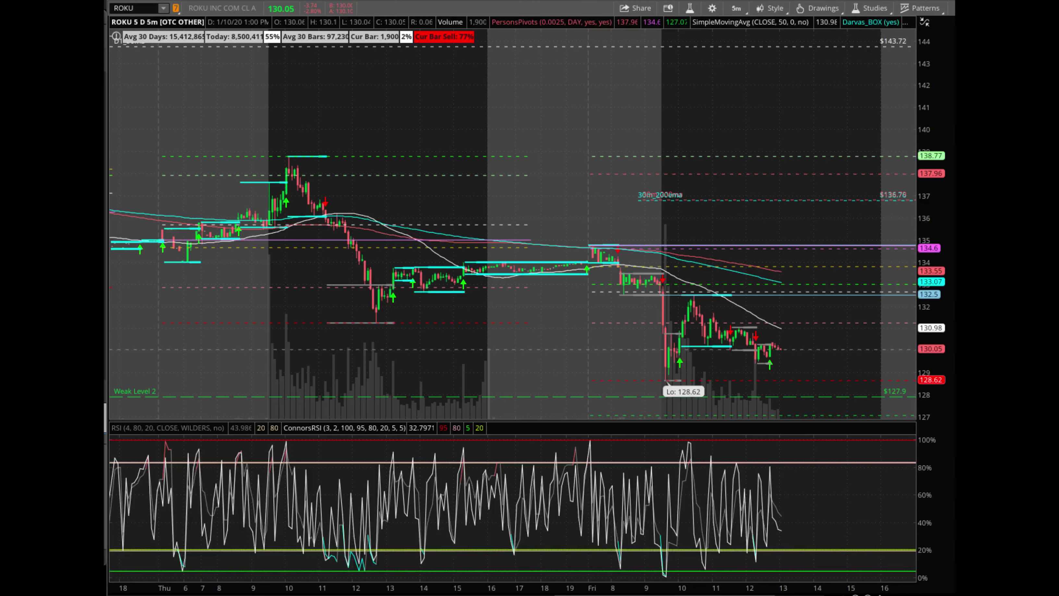
text(AMZN)
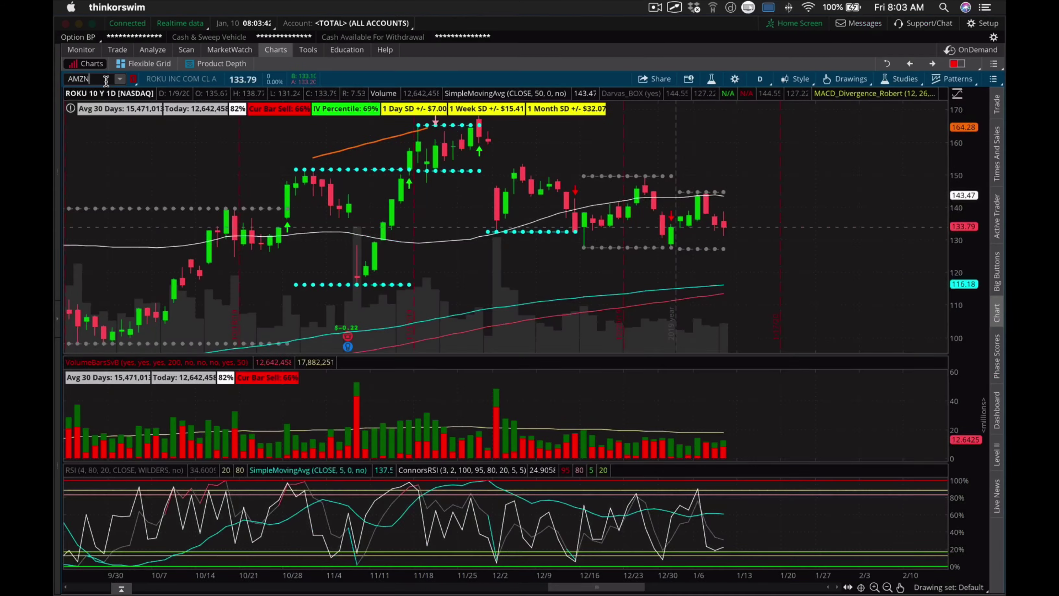
key(Return)
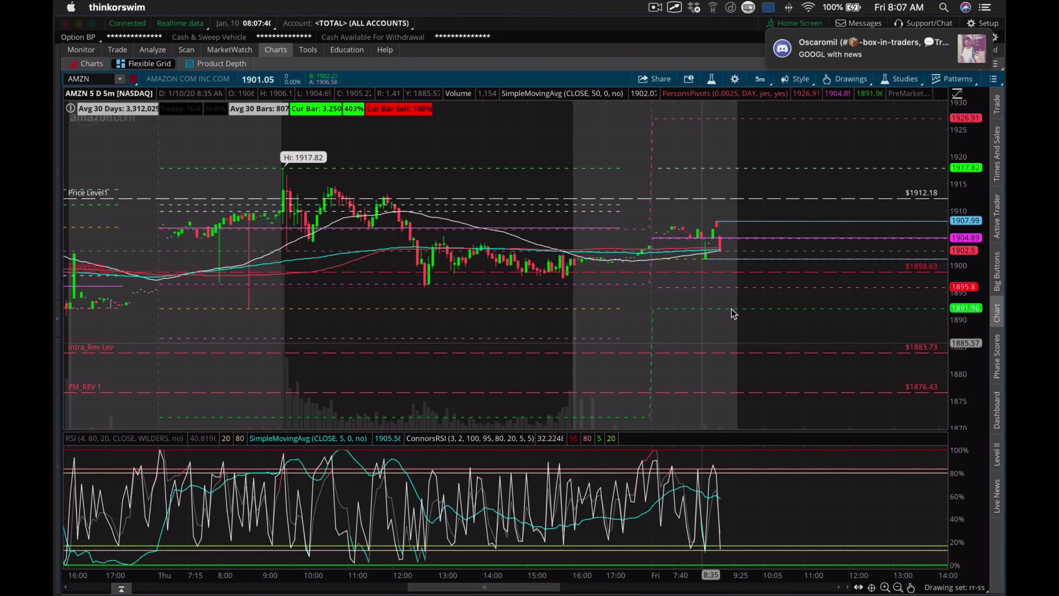
- View AMZN's 5-minute chart with the Default drawing set over a wider price range, and switch back to the rr-ss set
click(956, 588)
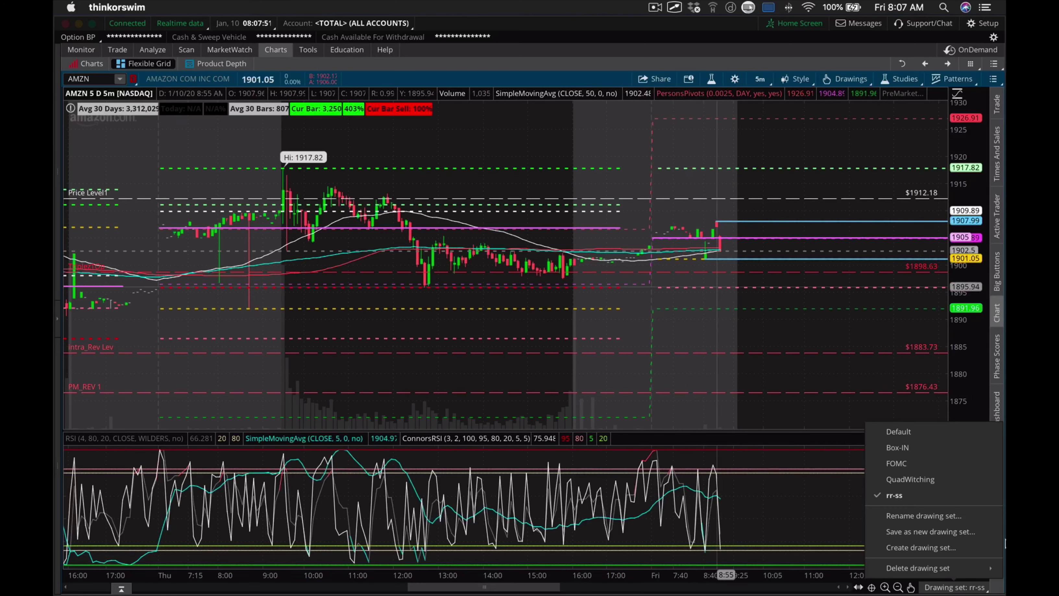
click(904, 434)
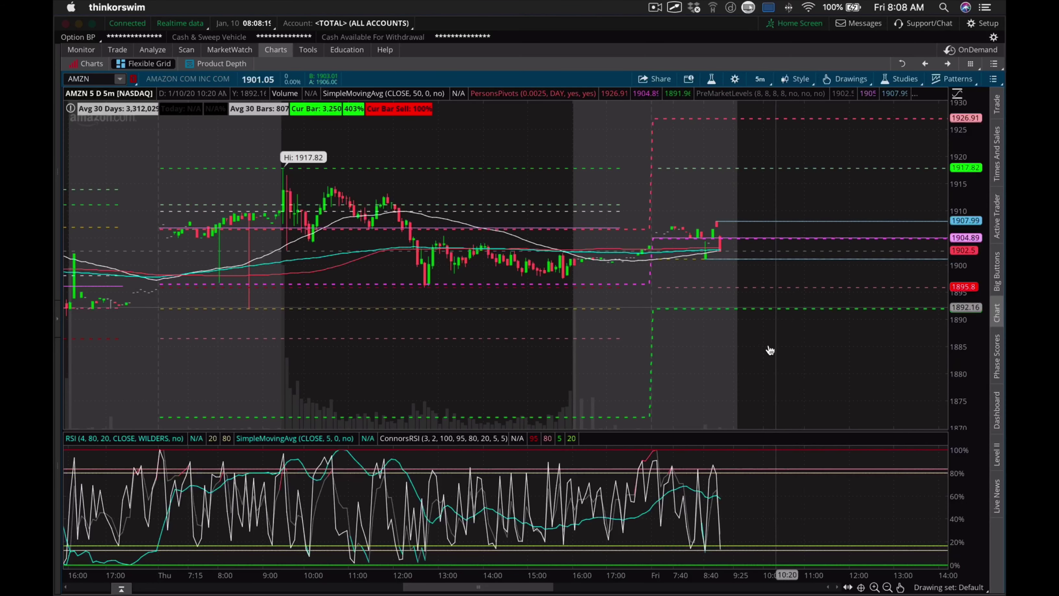
drag(974, 401, 837, 331)
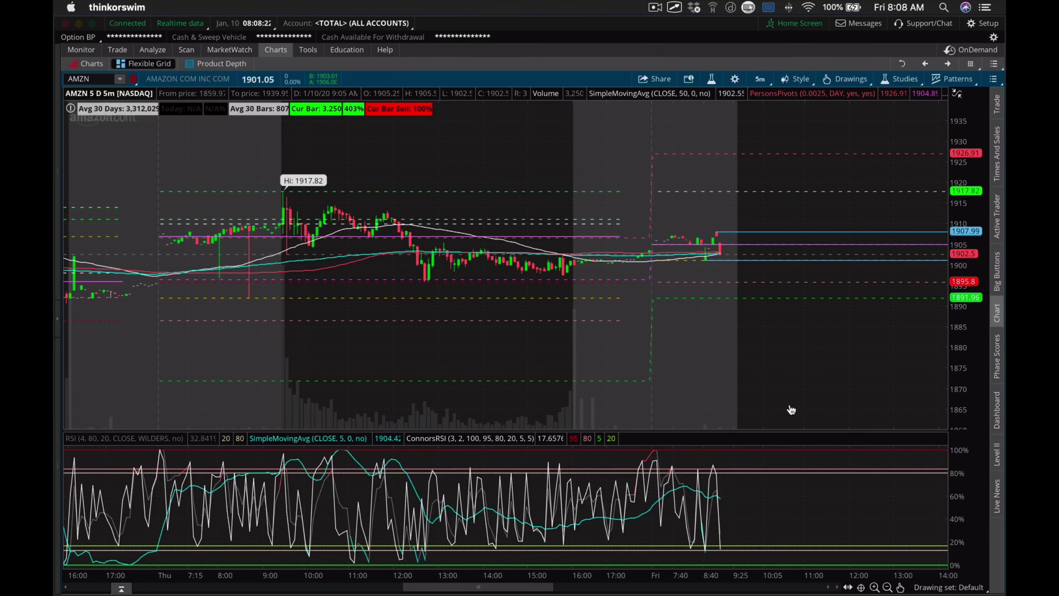
click(941, 589)
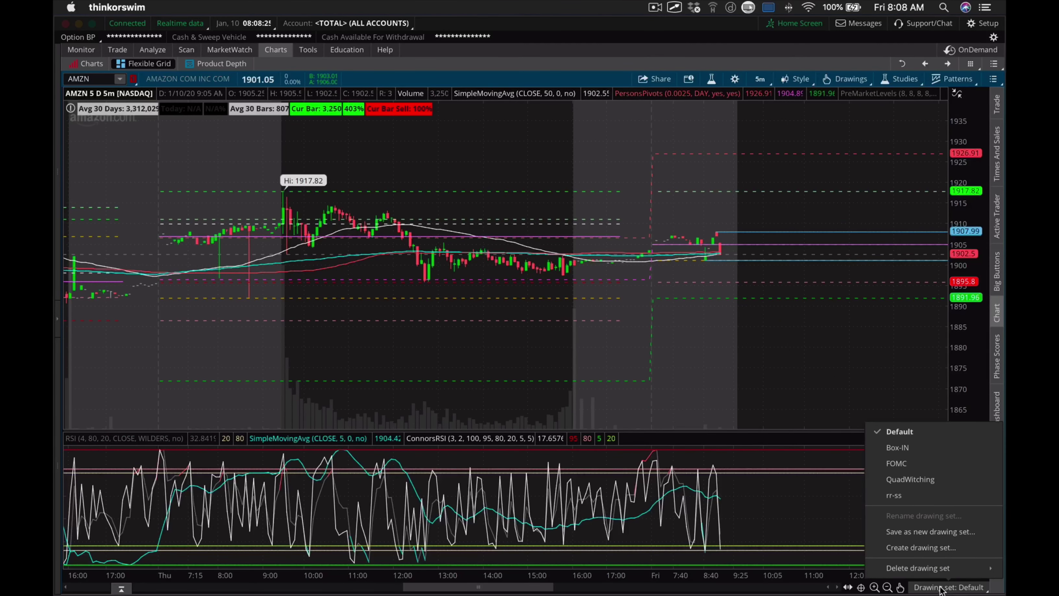
click(920, 496)
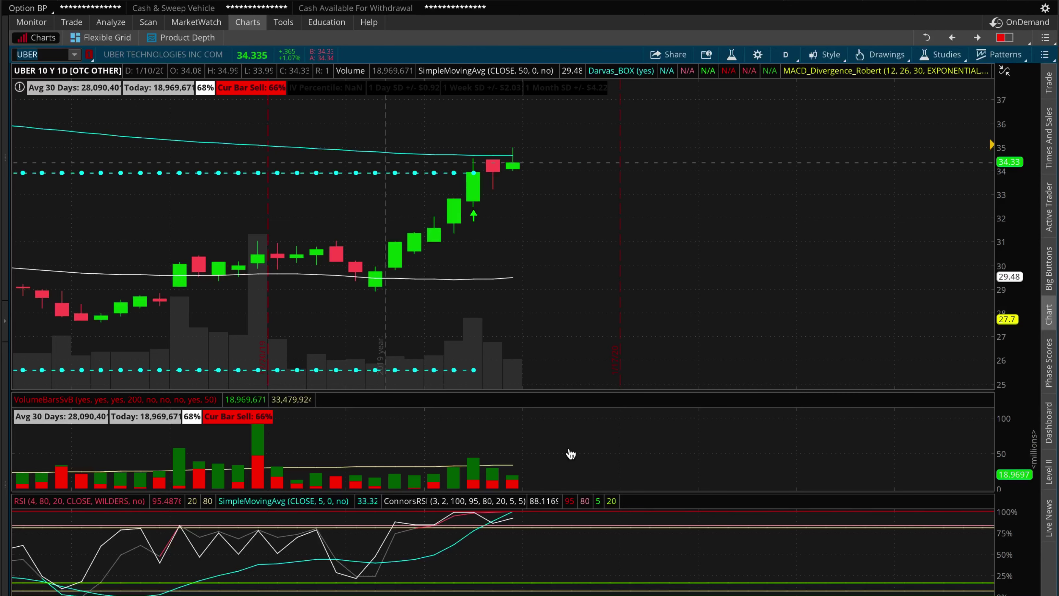
- Check UBER's latest daily candles against the top of their box range
scroll(570, 454, down, 10)
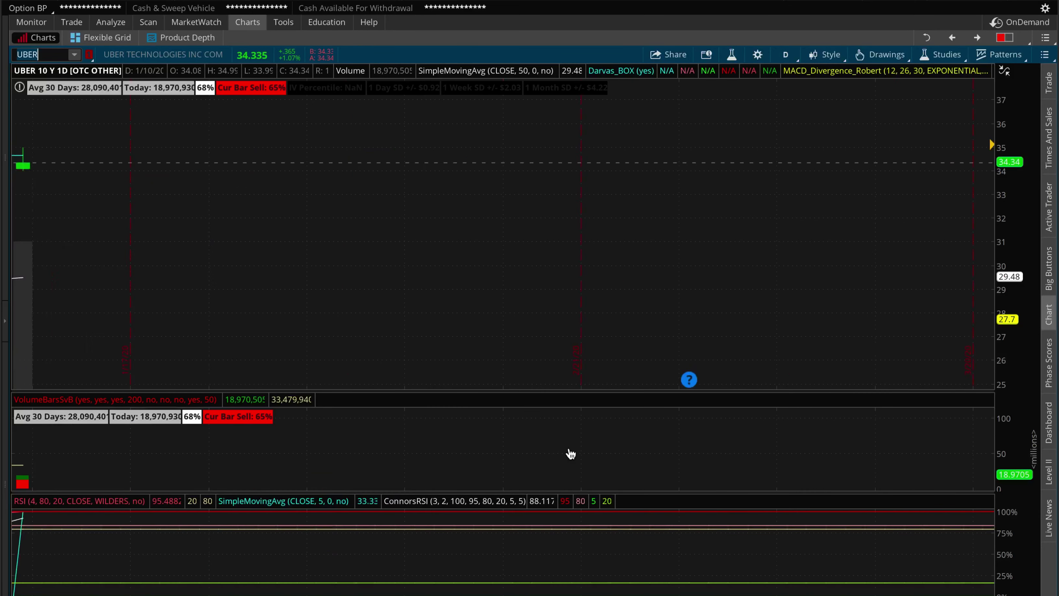
scroll(571, 454, down, 3)
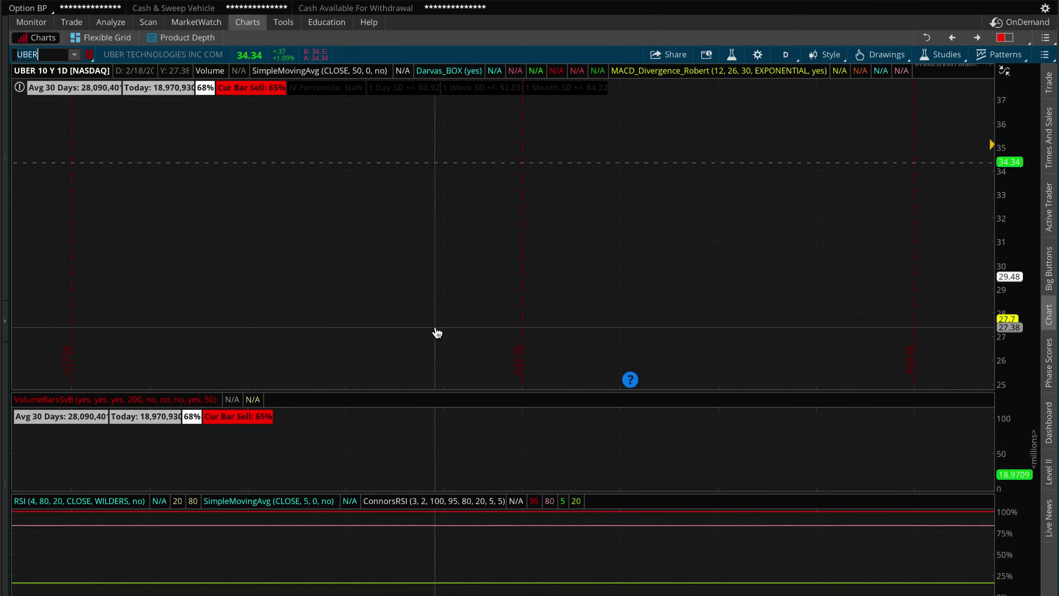
scroll(436, 333, up, 10)
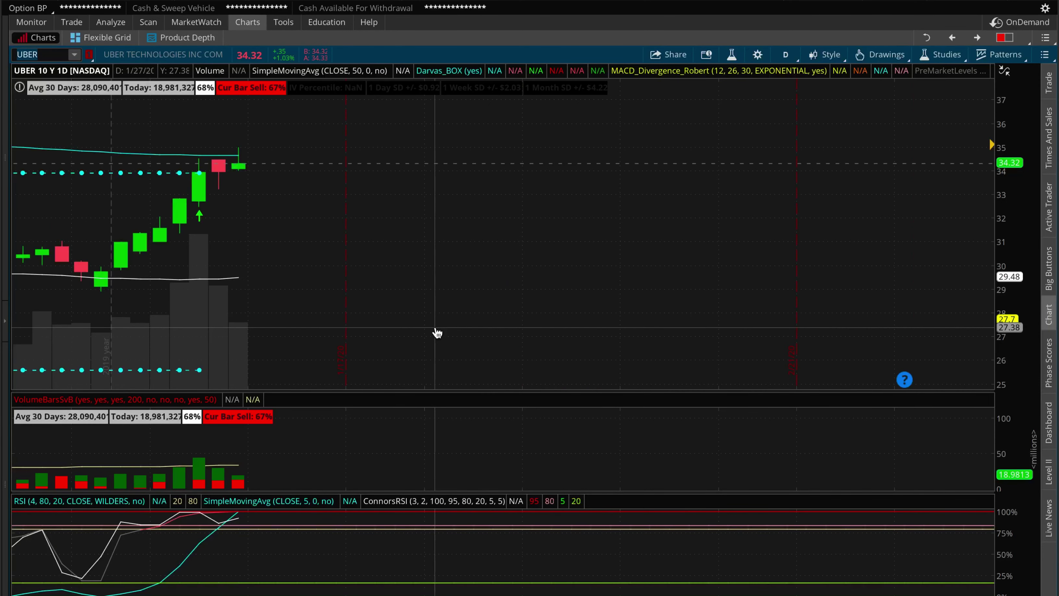
scroll(437, 332, up, 2)
- Switch to Discord and highlight the UBER 34.5 @ .15 alert and the "BOOM already doubled" message in the box-in-traders channel
key(ctrl+Right)
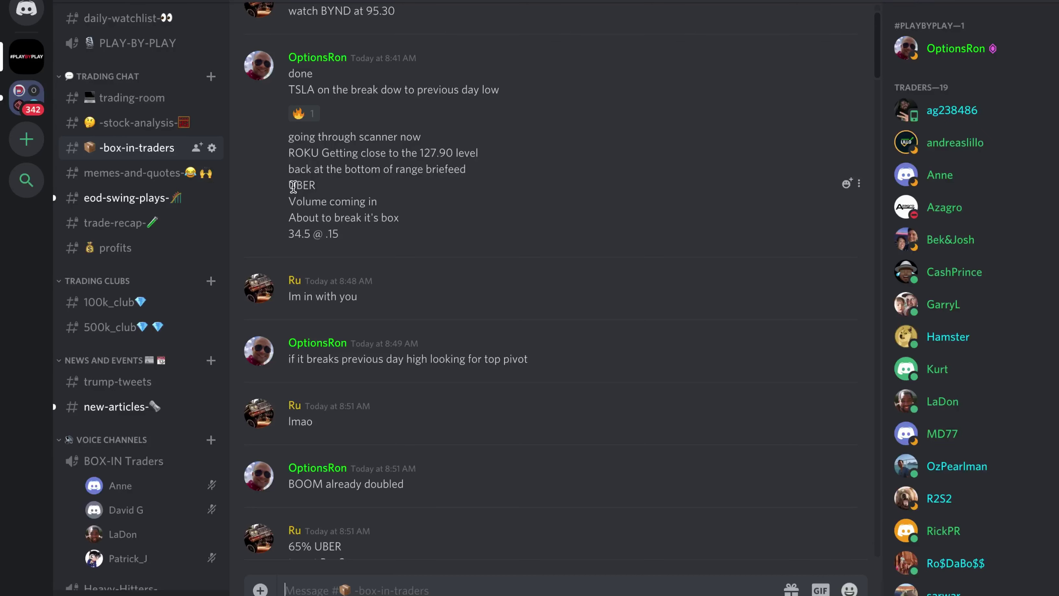
drag(291, 183, 267, 180)
click(287, 242)
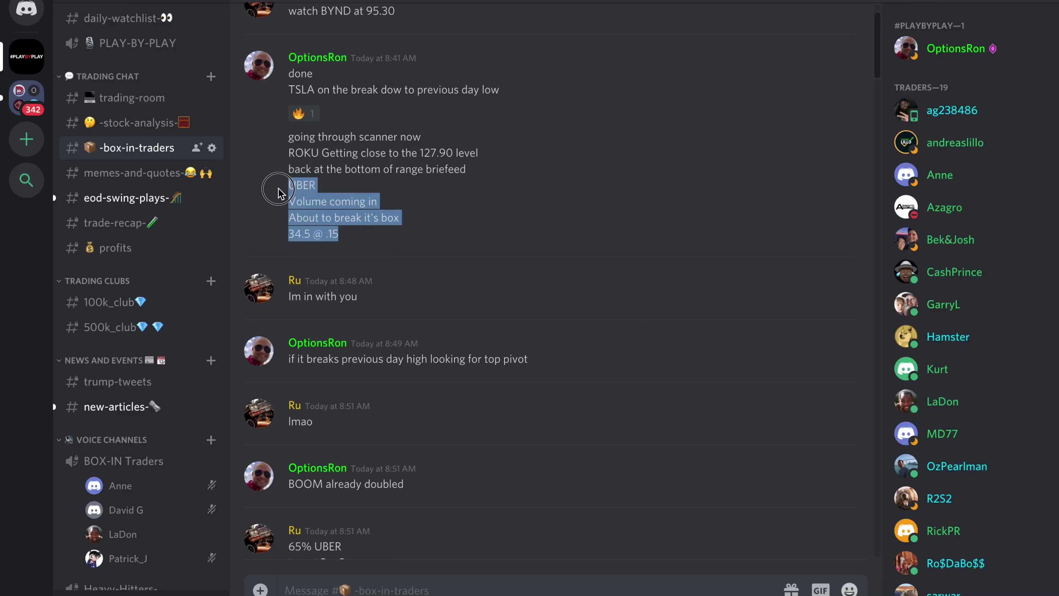
click(413, 251)
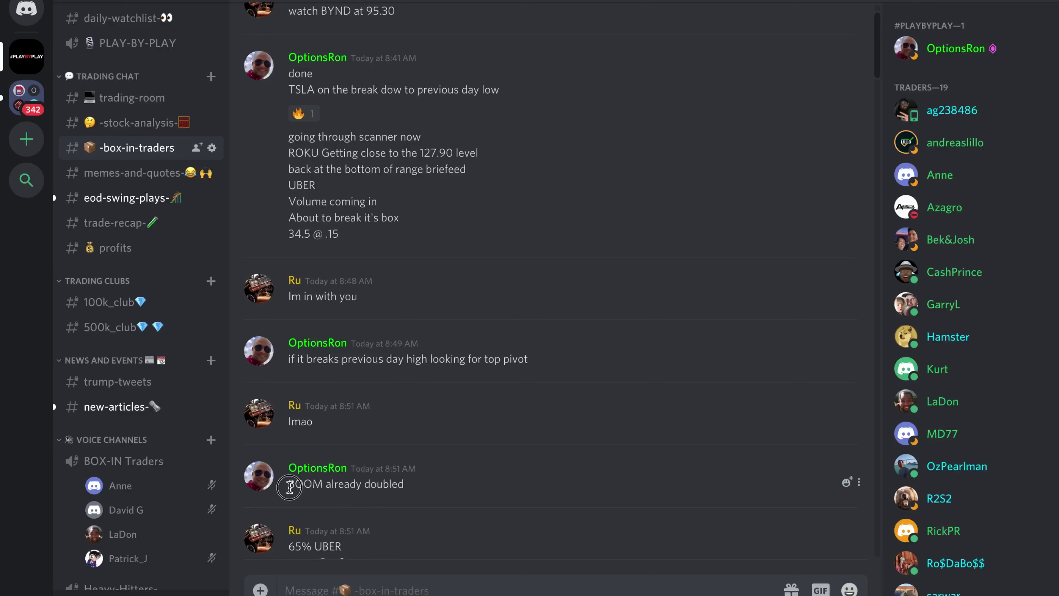
drag(280, 484, 411, 486)
click(434, 501)
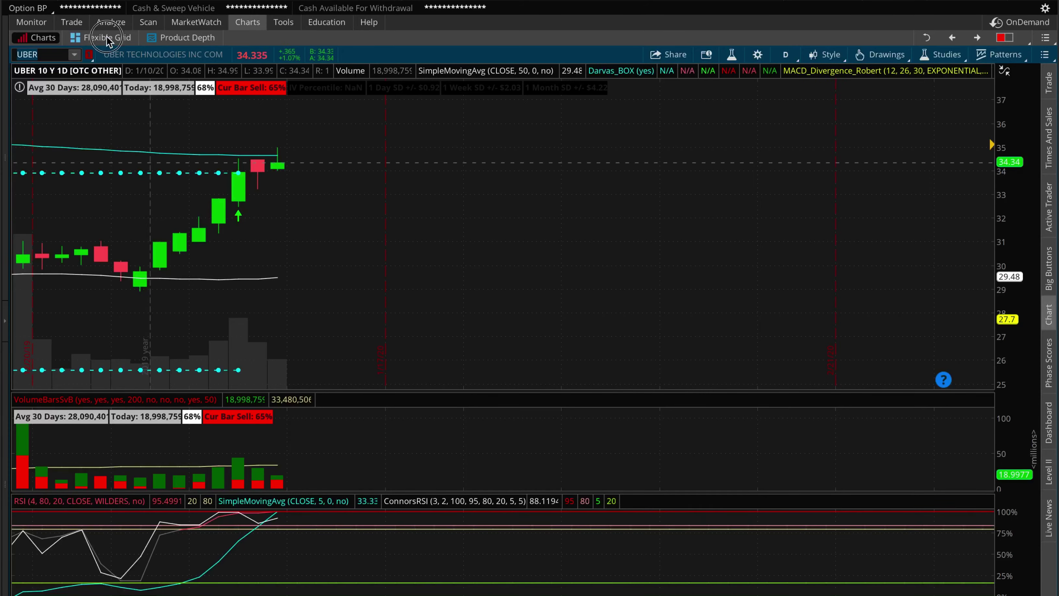
- Load UBER into the 5-minute grid chart and mark the breakout candle shortly after the open
click(104, 38)
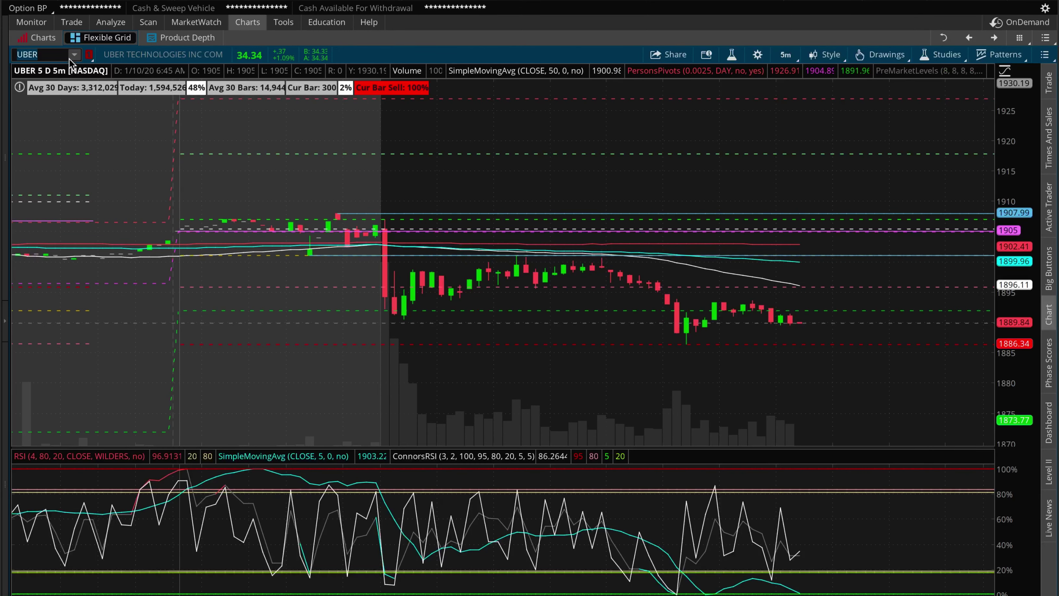
click(54, 54)
key(Return)
key(BackSpace)
key(BackSpace)
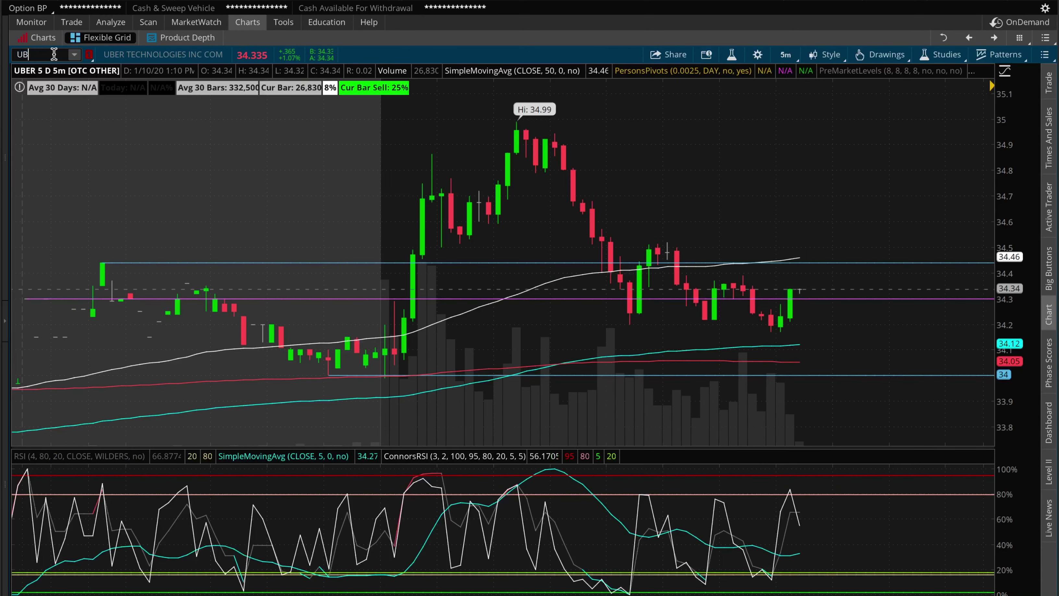
text(ER)
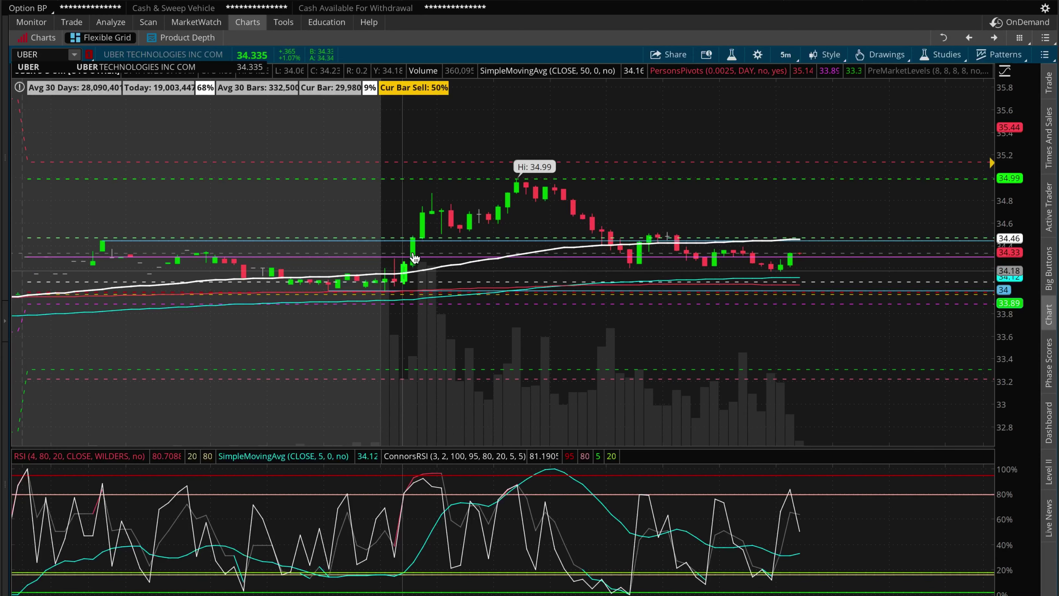
key(Return)
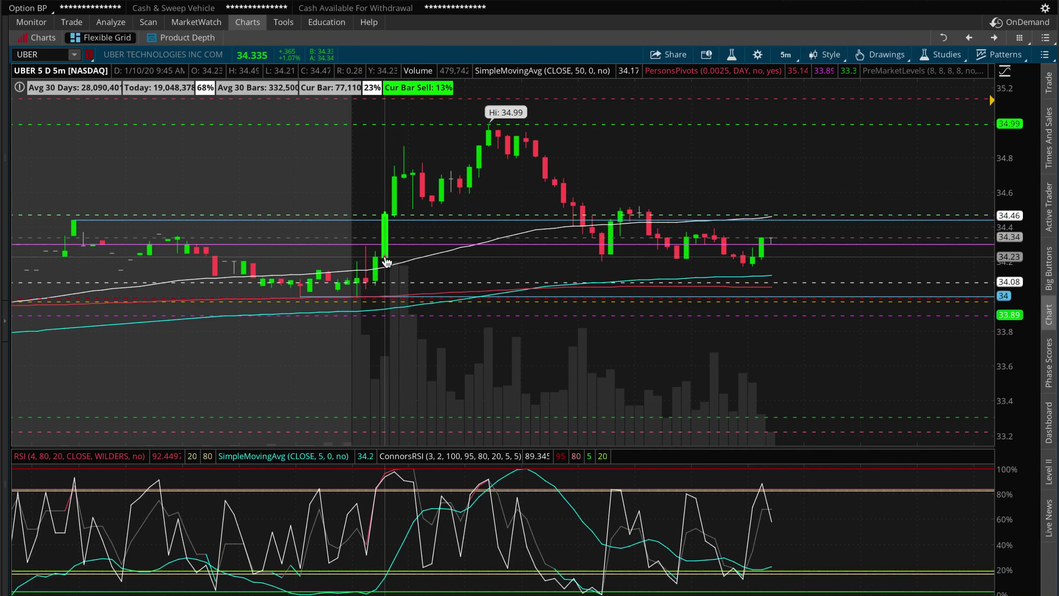
mouse_move(387, 262)
mouse_down()
mouse_move(381, 225)
mouse_move(395, 200)
mouse_up()
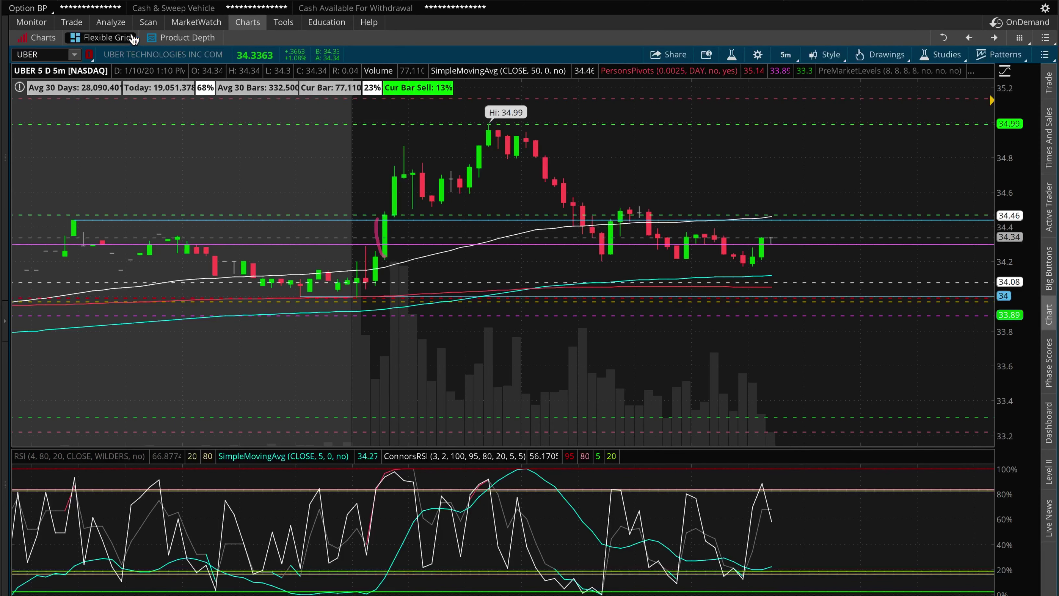
- Open UBER's option chain and assign the 10 JAN 20 34.5 call to the Yellow link group
click(75, 22)
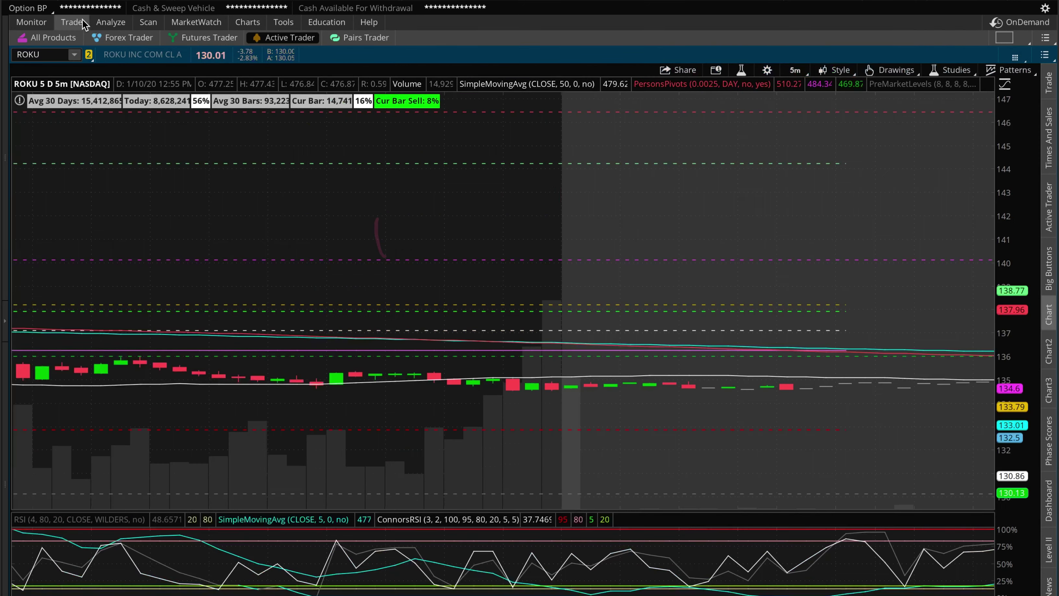
click(65, 37)
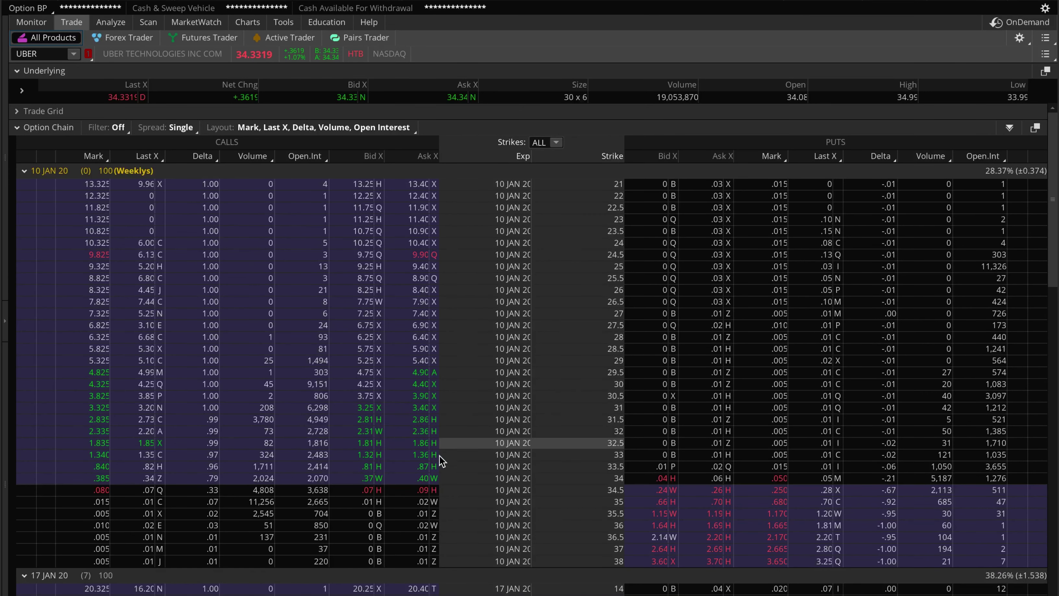
right_click(424, 488)
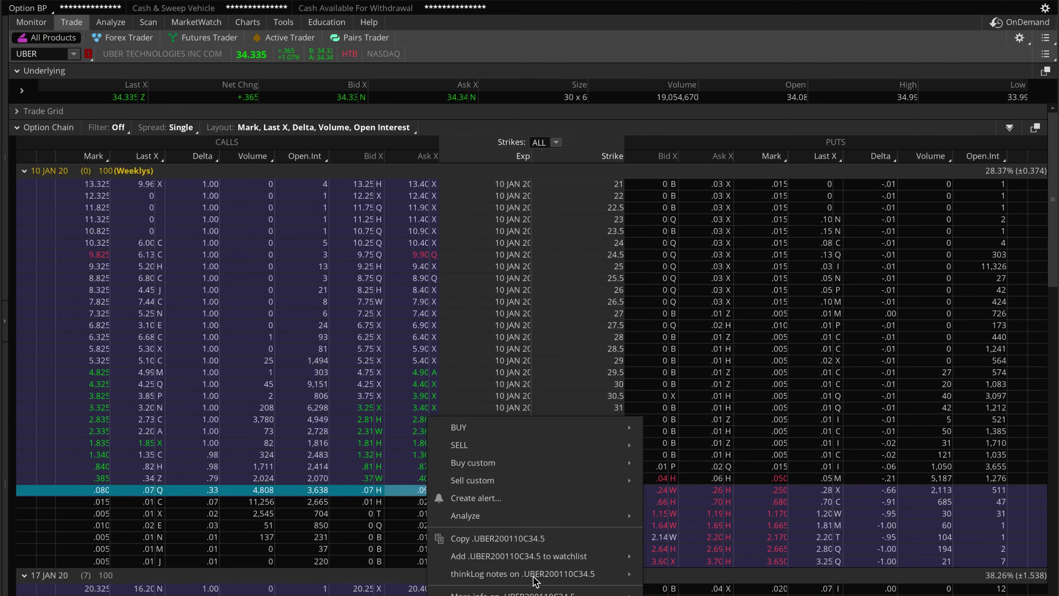
mouse_move(521, 593)
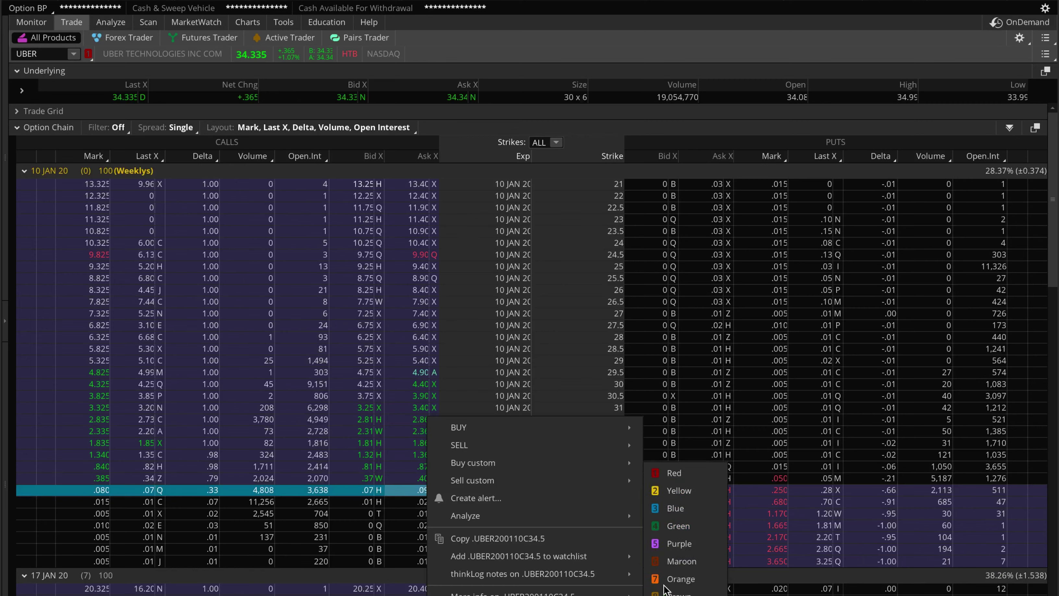
click(681, 489)
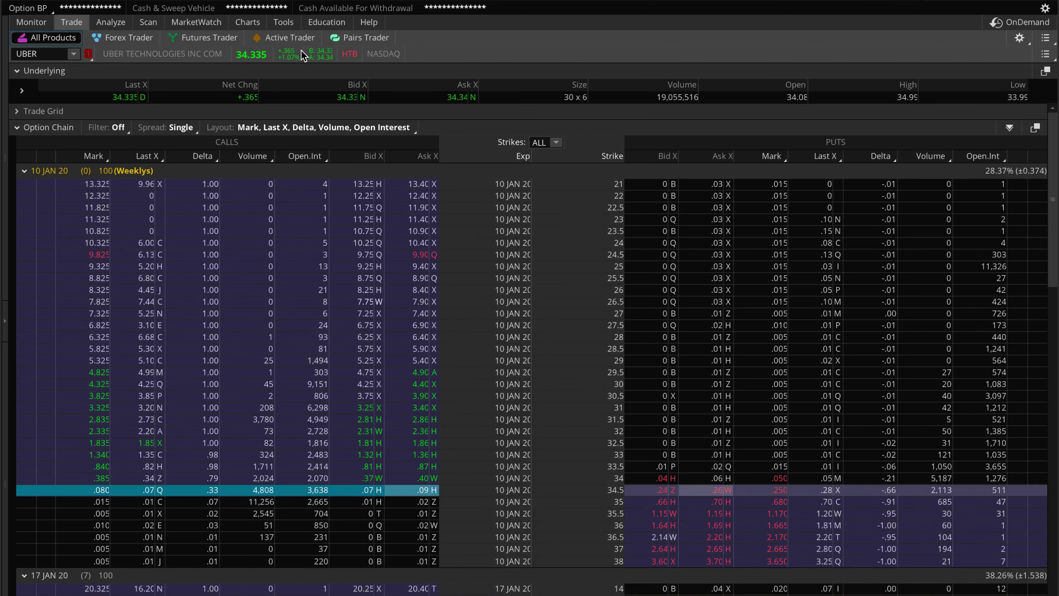
- Open the UBER 34.5 call's 5-minute chart in Active Trader and sketch its early rise from about 0.11 to 0.45
click(294, 41)
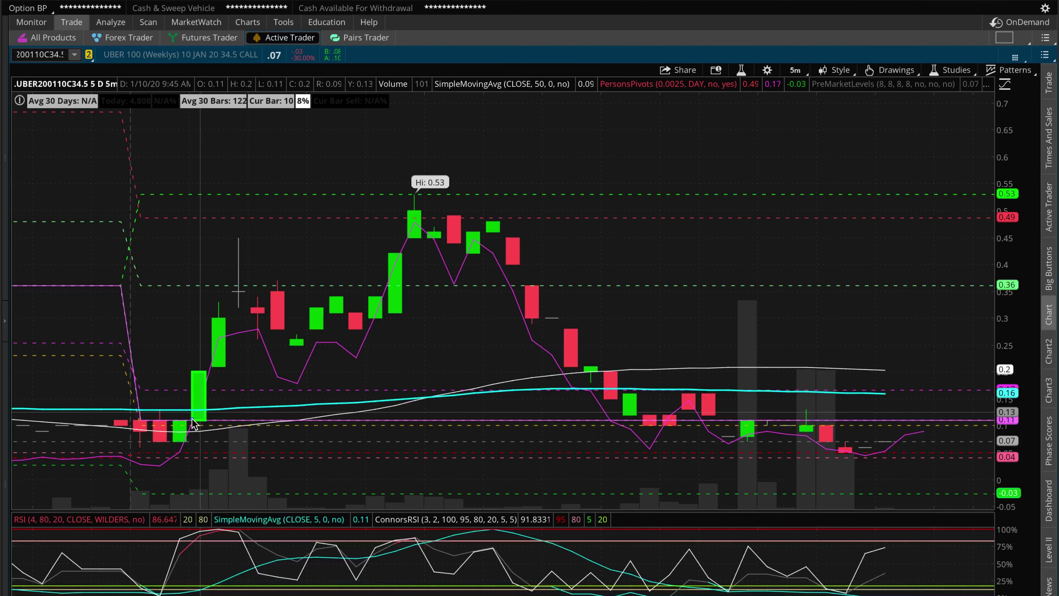
mouse_move(194, 417)
mouse_down()
mouse_move(160, 379)
mouse_move(176, 294)
mouse_move(232, 239)
mouse_up()
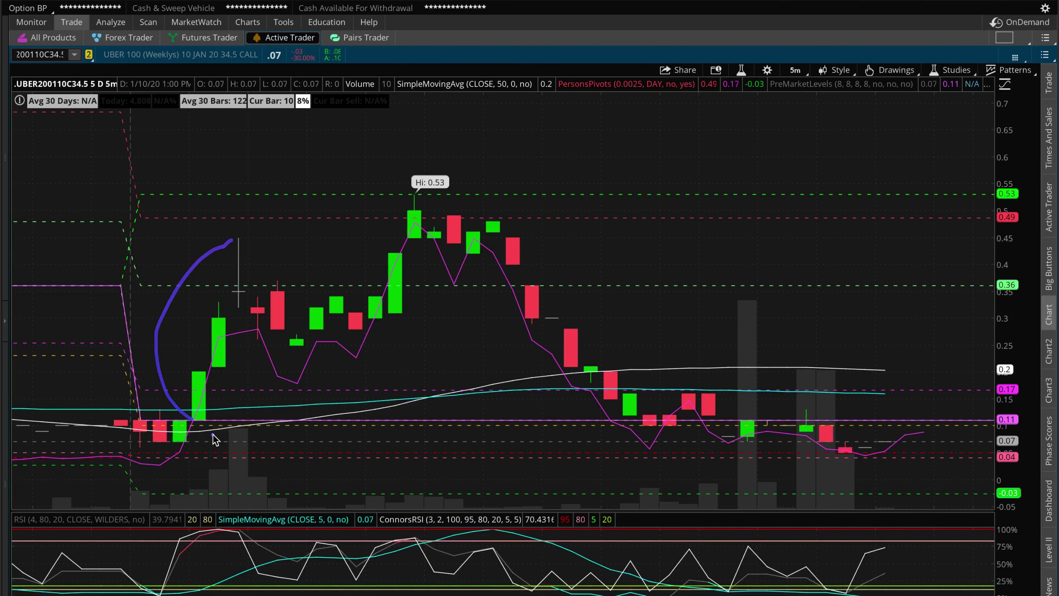